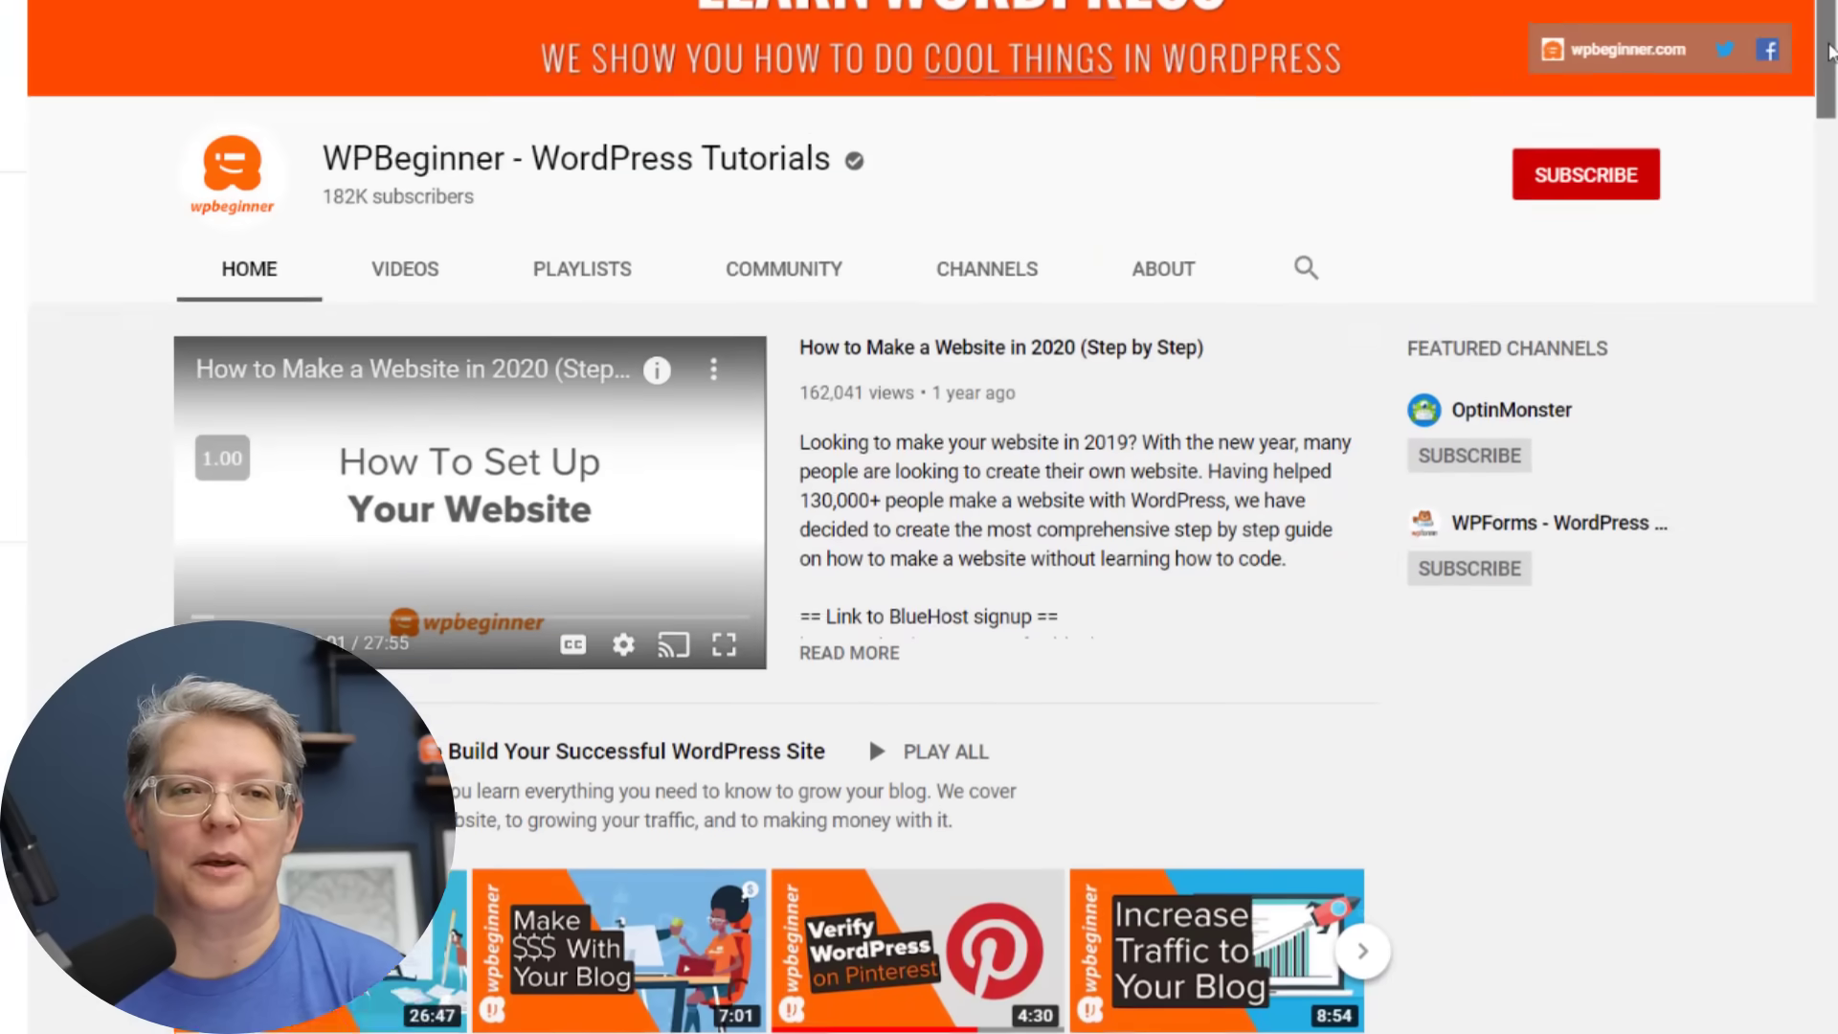
scroll(918, 517, down, 3)
scroll(920, 518, down, 3)
scroll(920, 518, down, 3)
scroll(919, 517, down, 2)
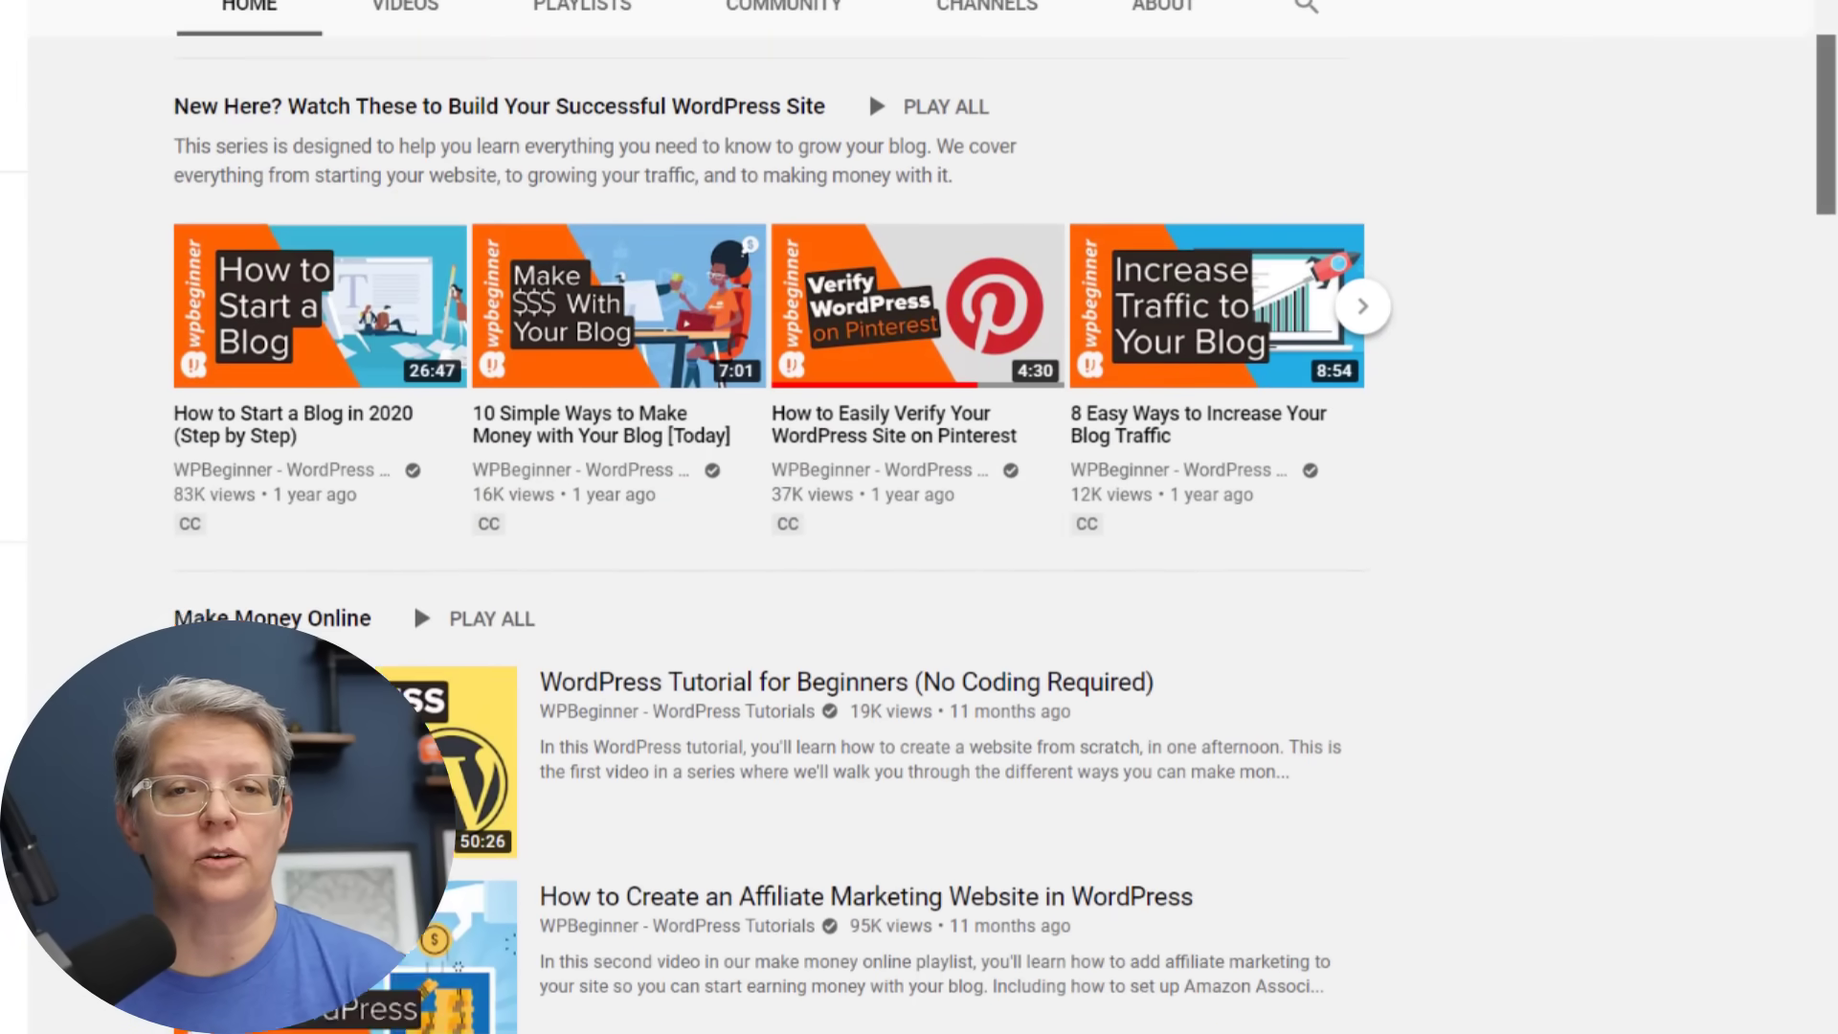
scroll(920, 517, down, 3)
scroll(918, 517, down, 3)
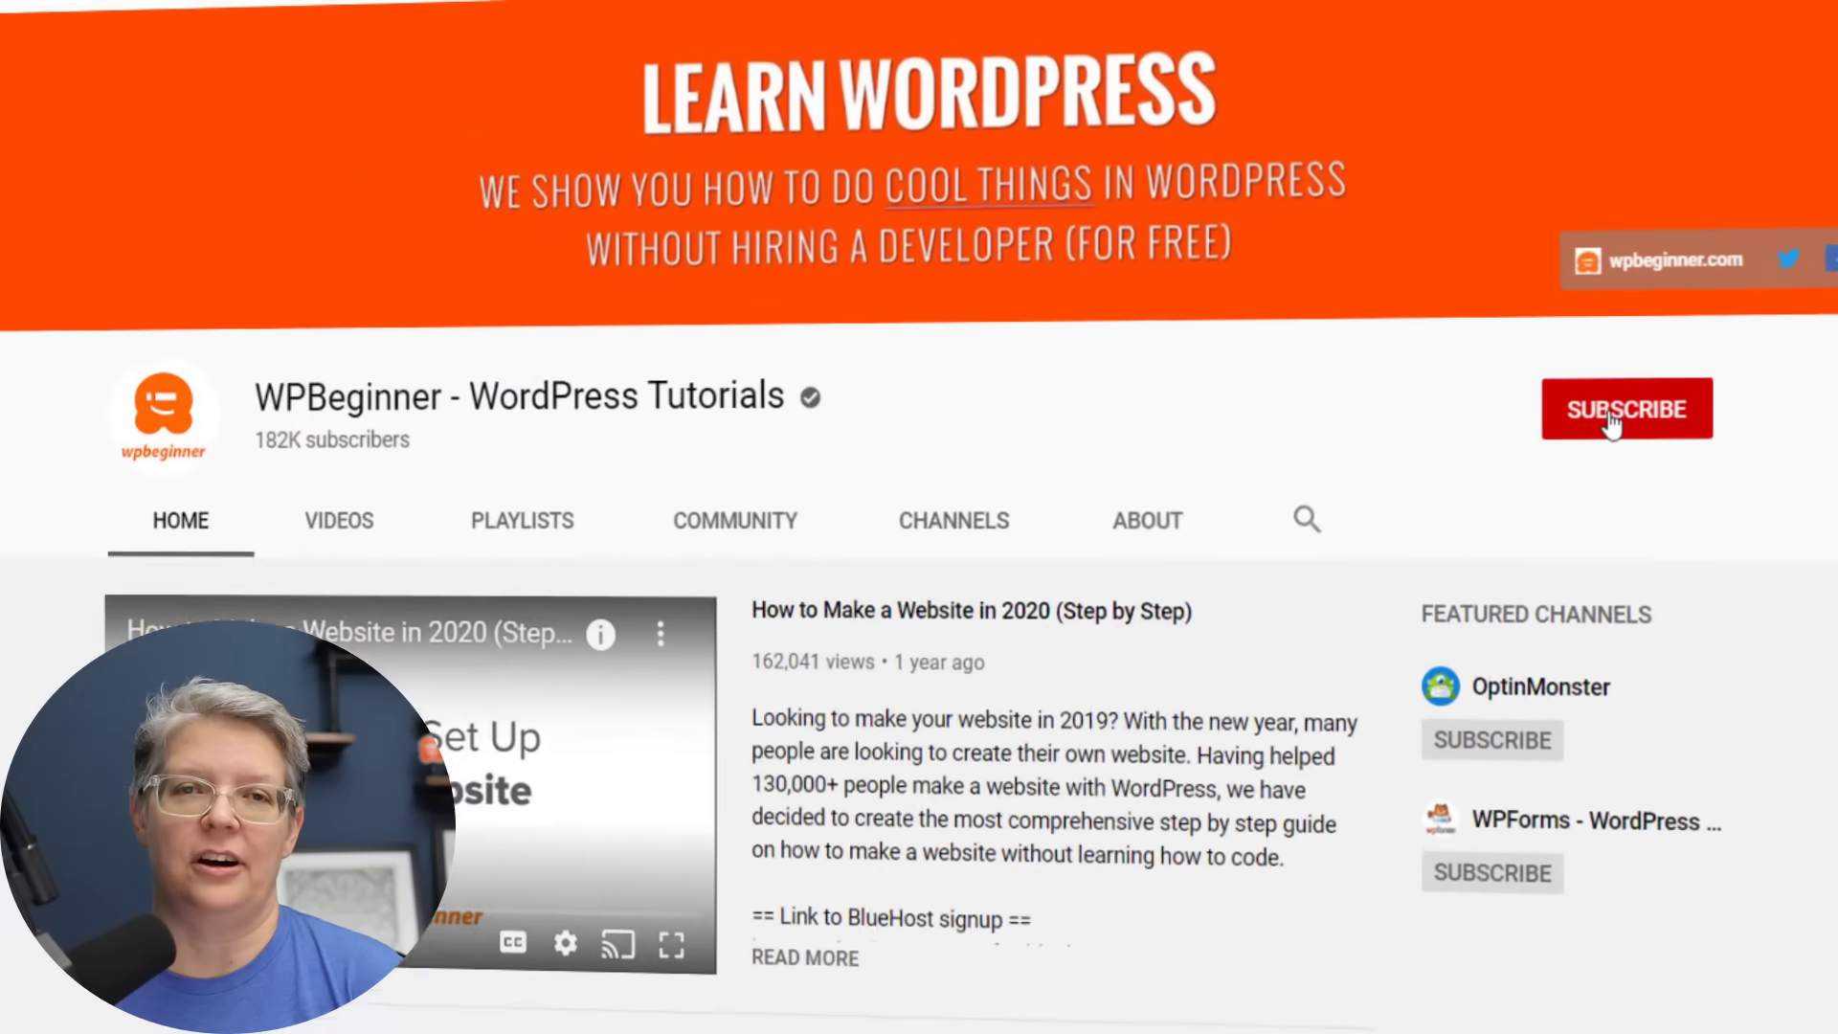
Subscribe to the WPBeginner - WordPress Tutorials channel with notifications set to All.
click(1615, 421)
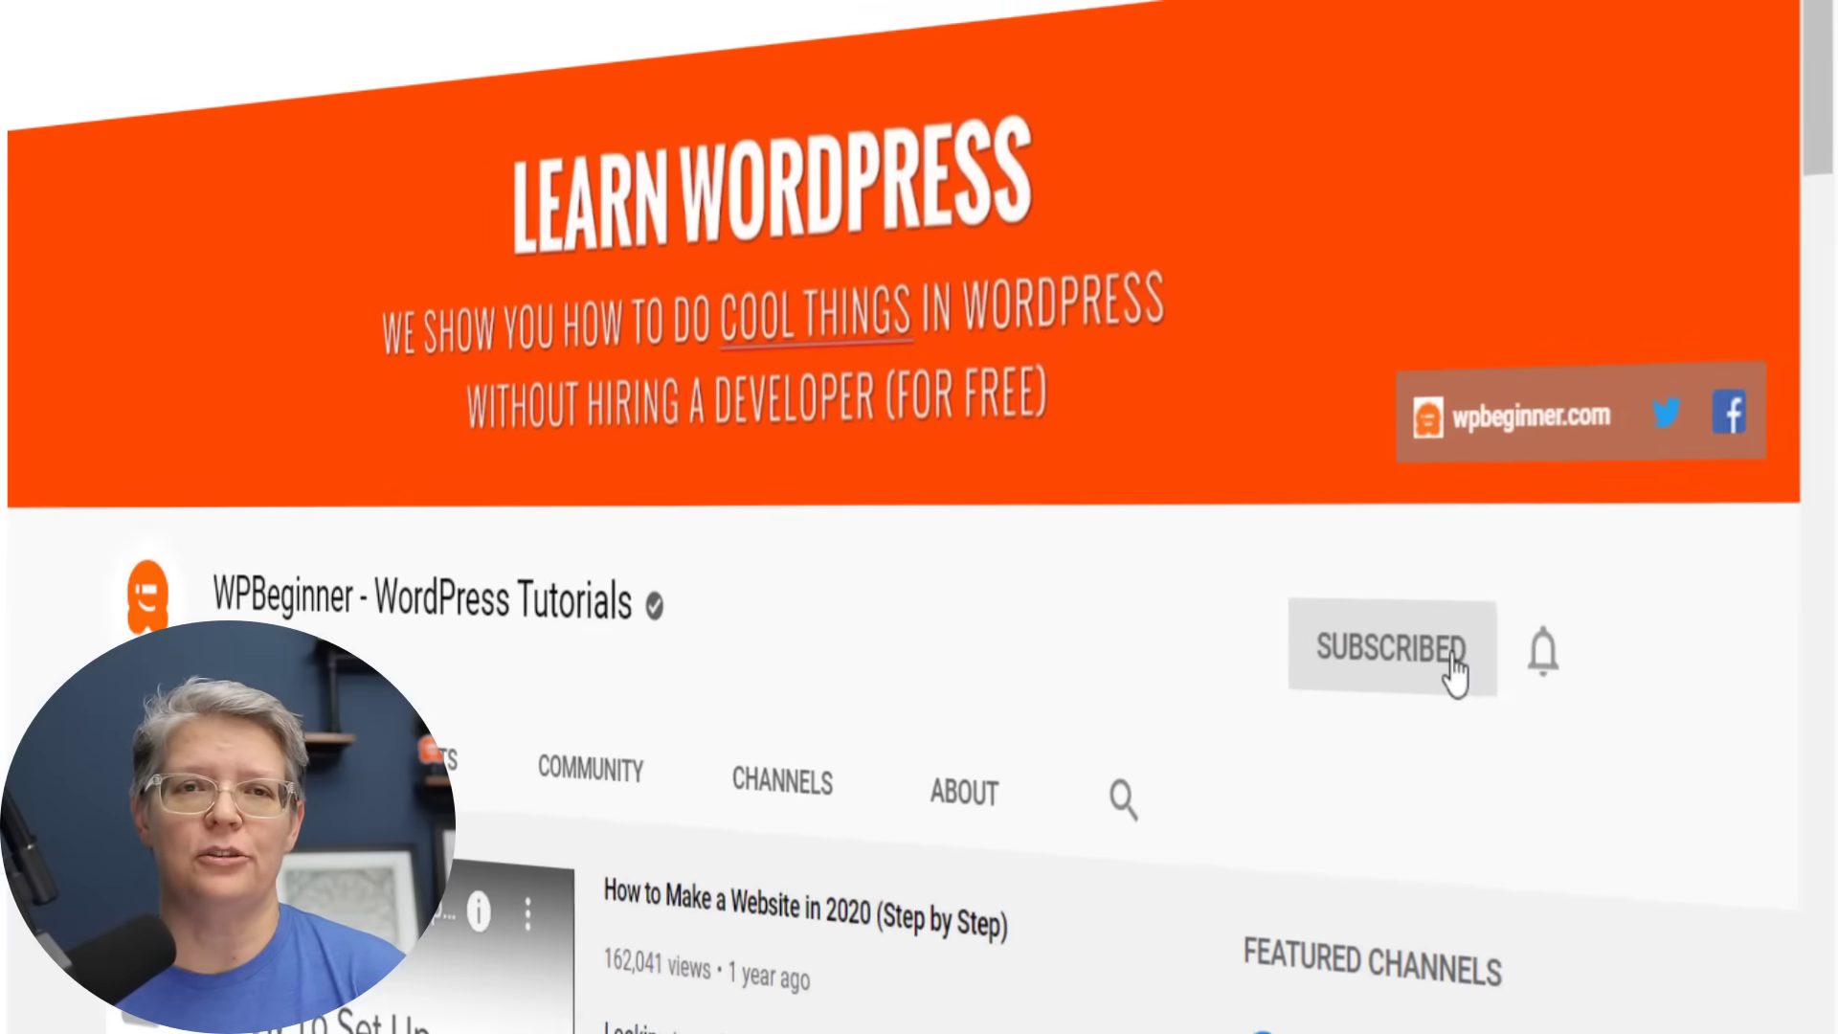
click(1543, 655)
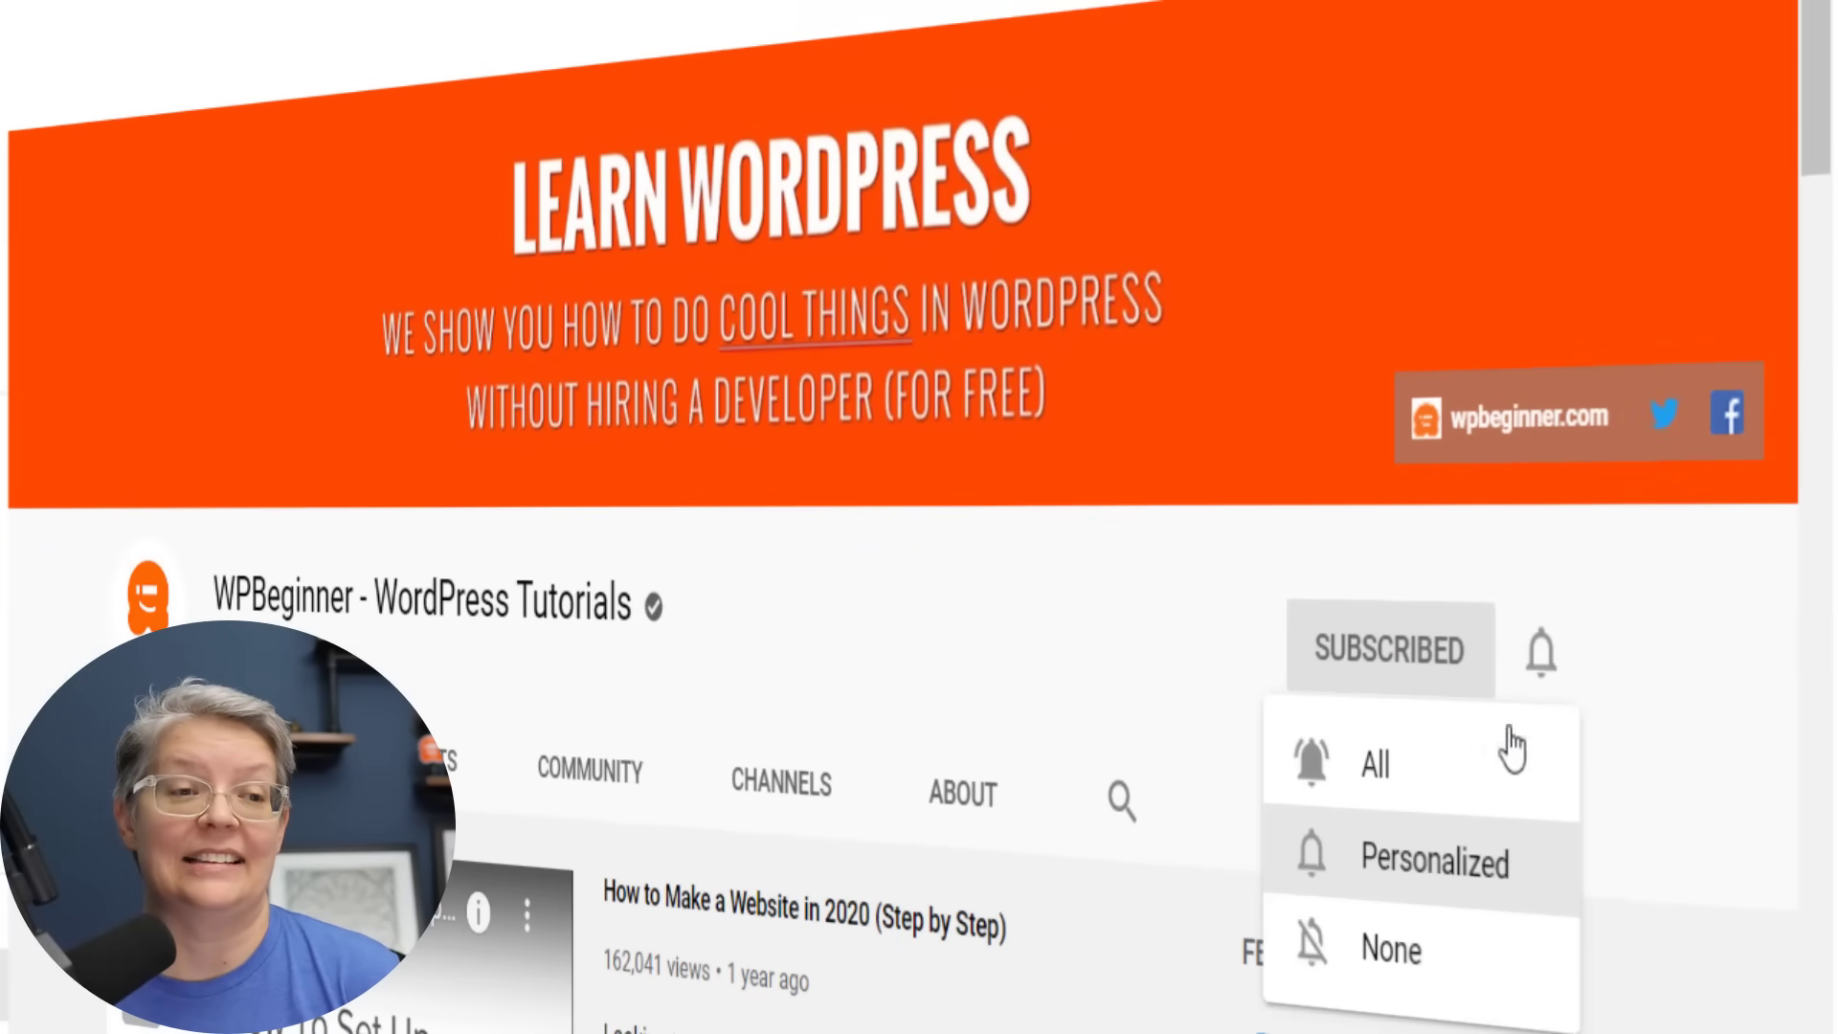
click(1435, 762)
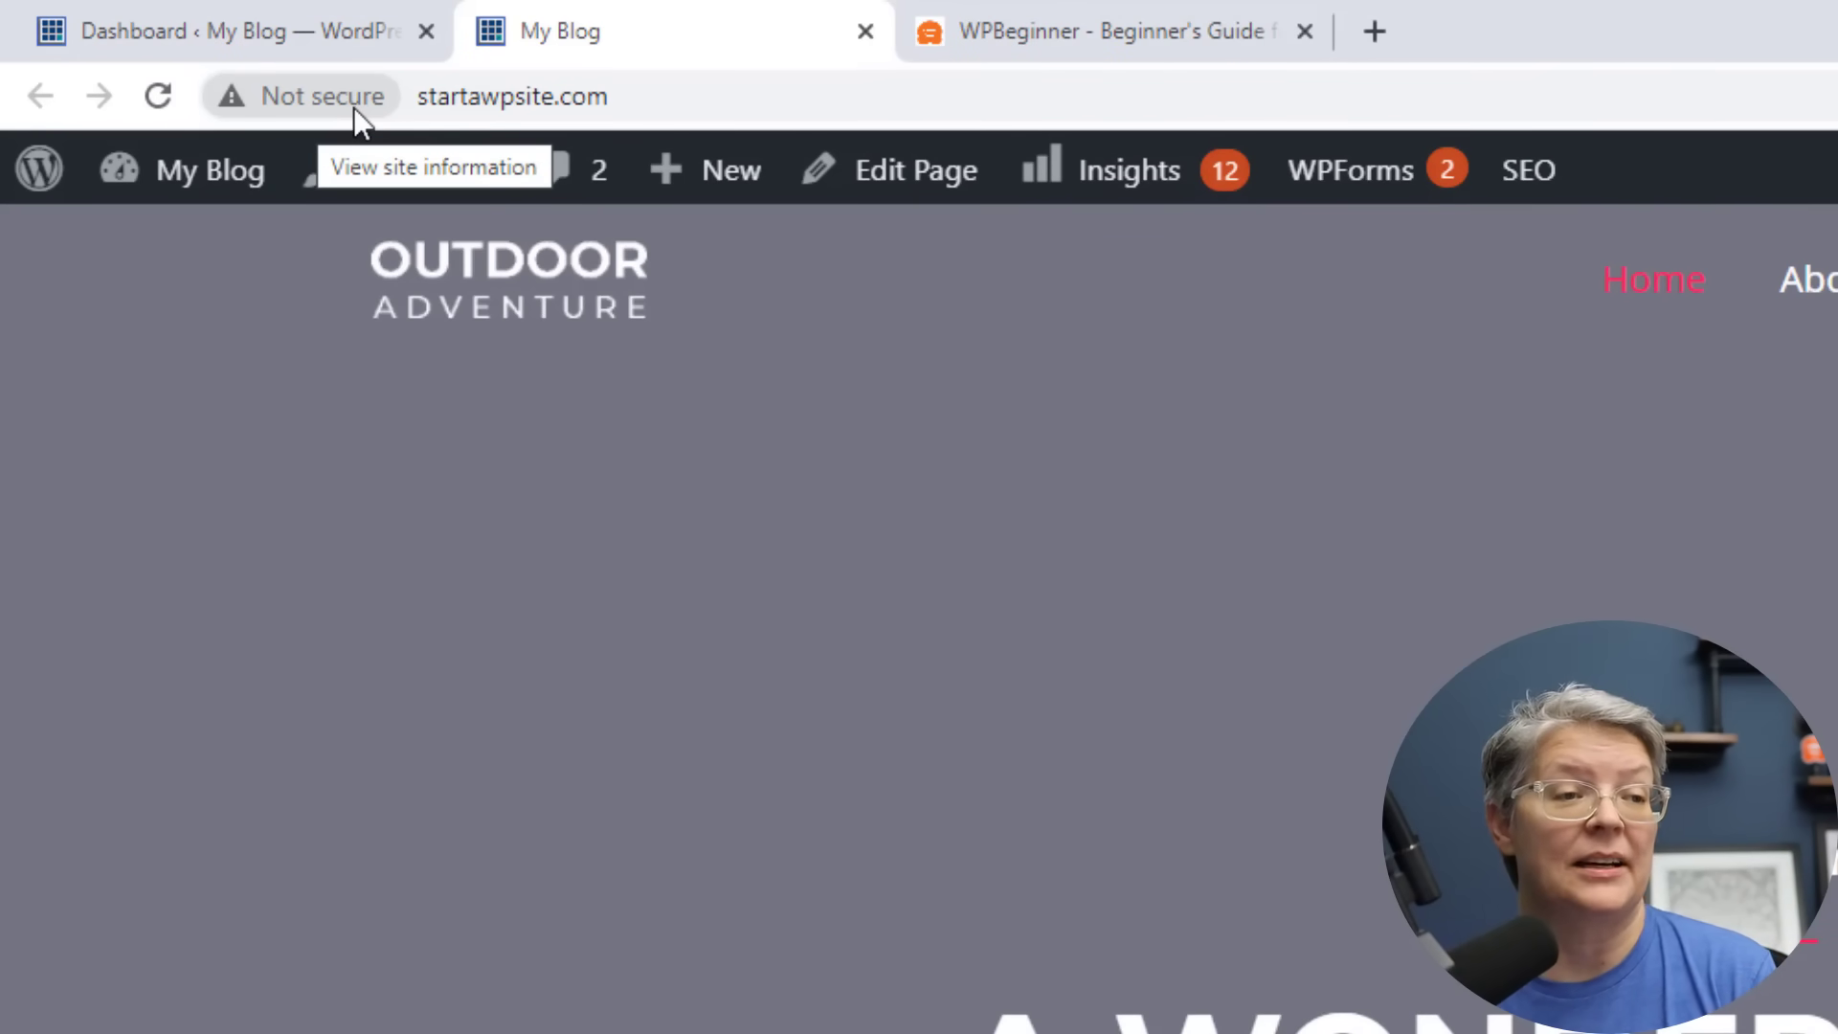
click(301, 99)
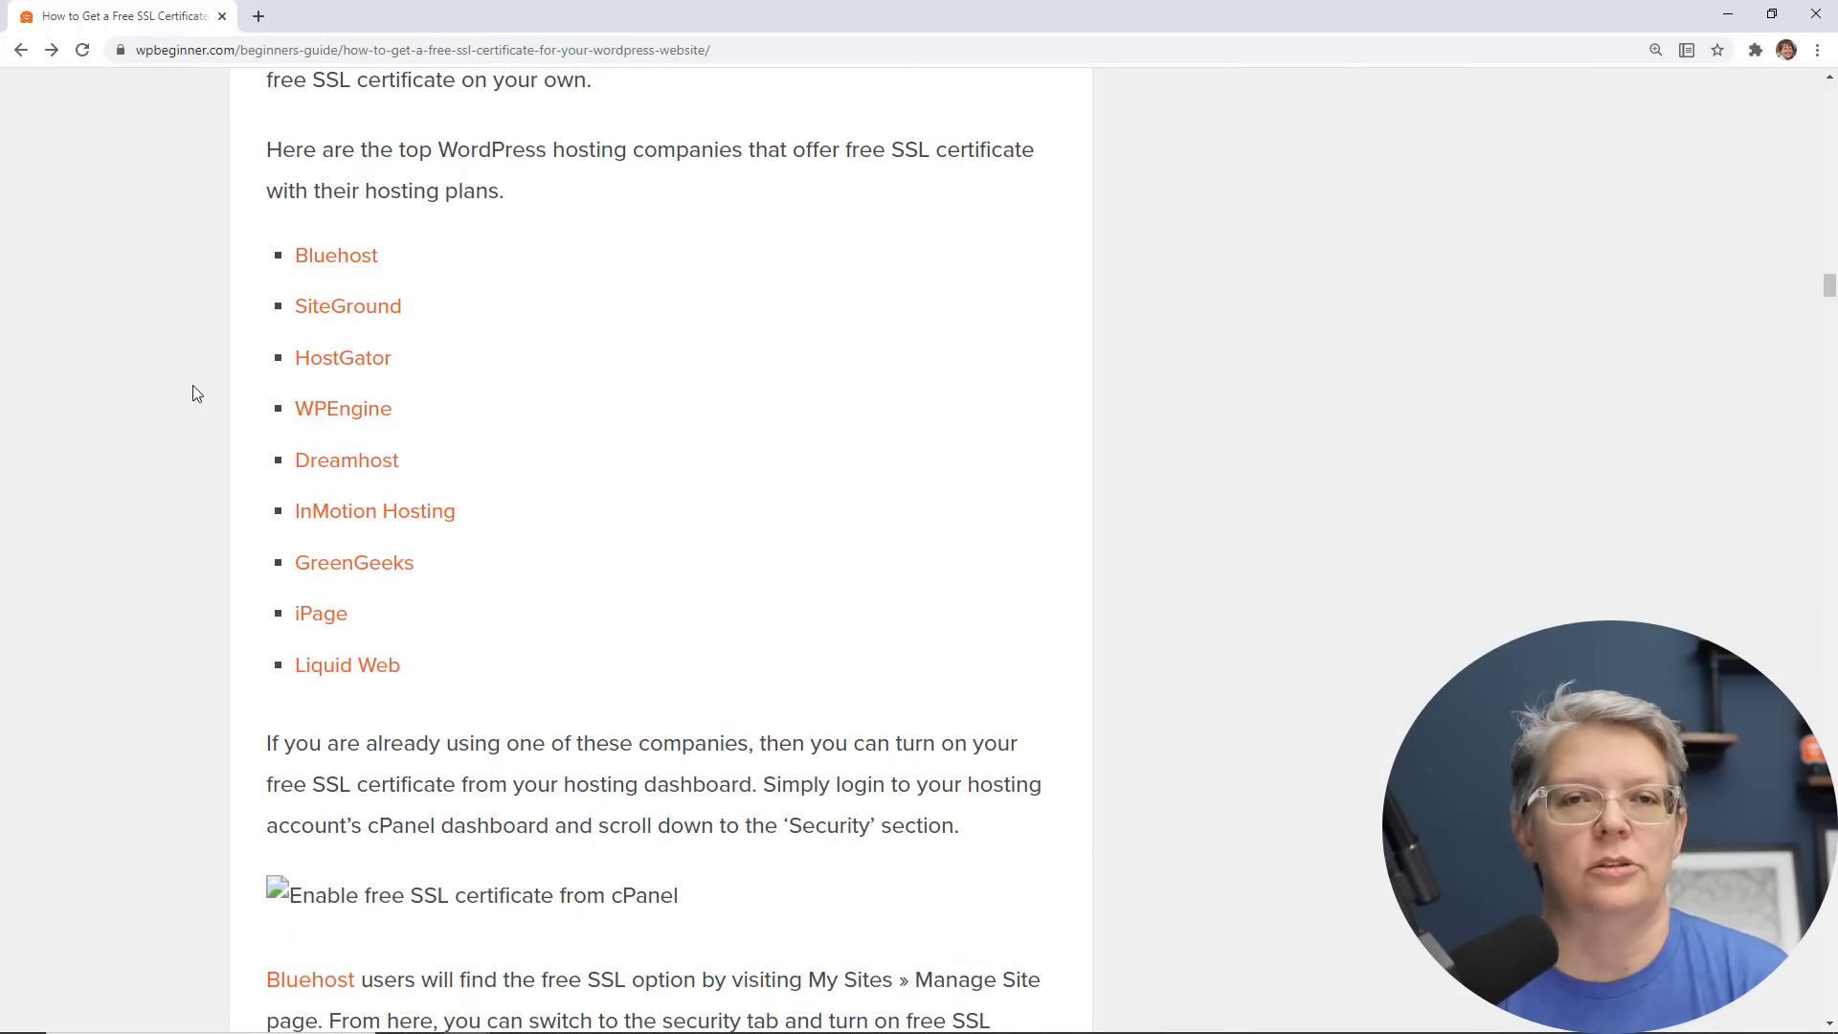
scroll(193, 384, up, 5)
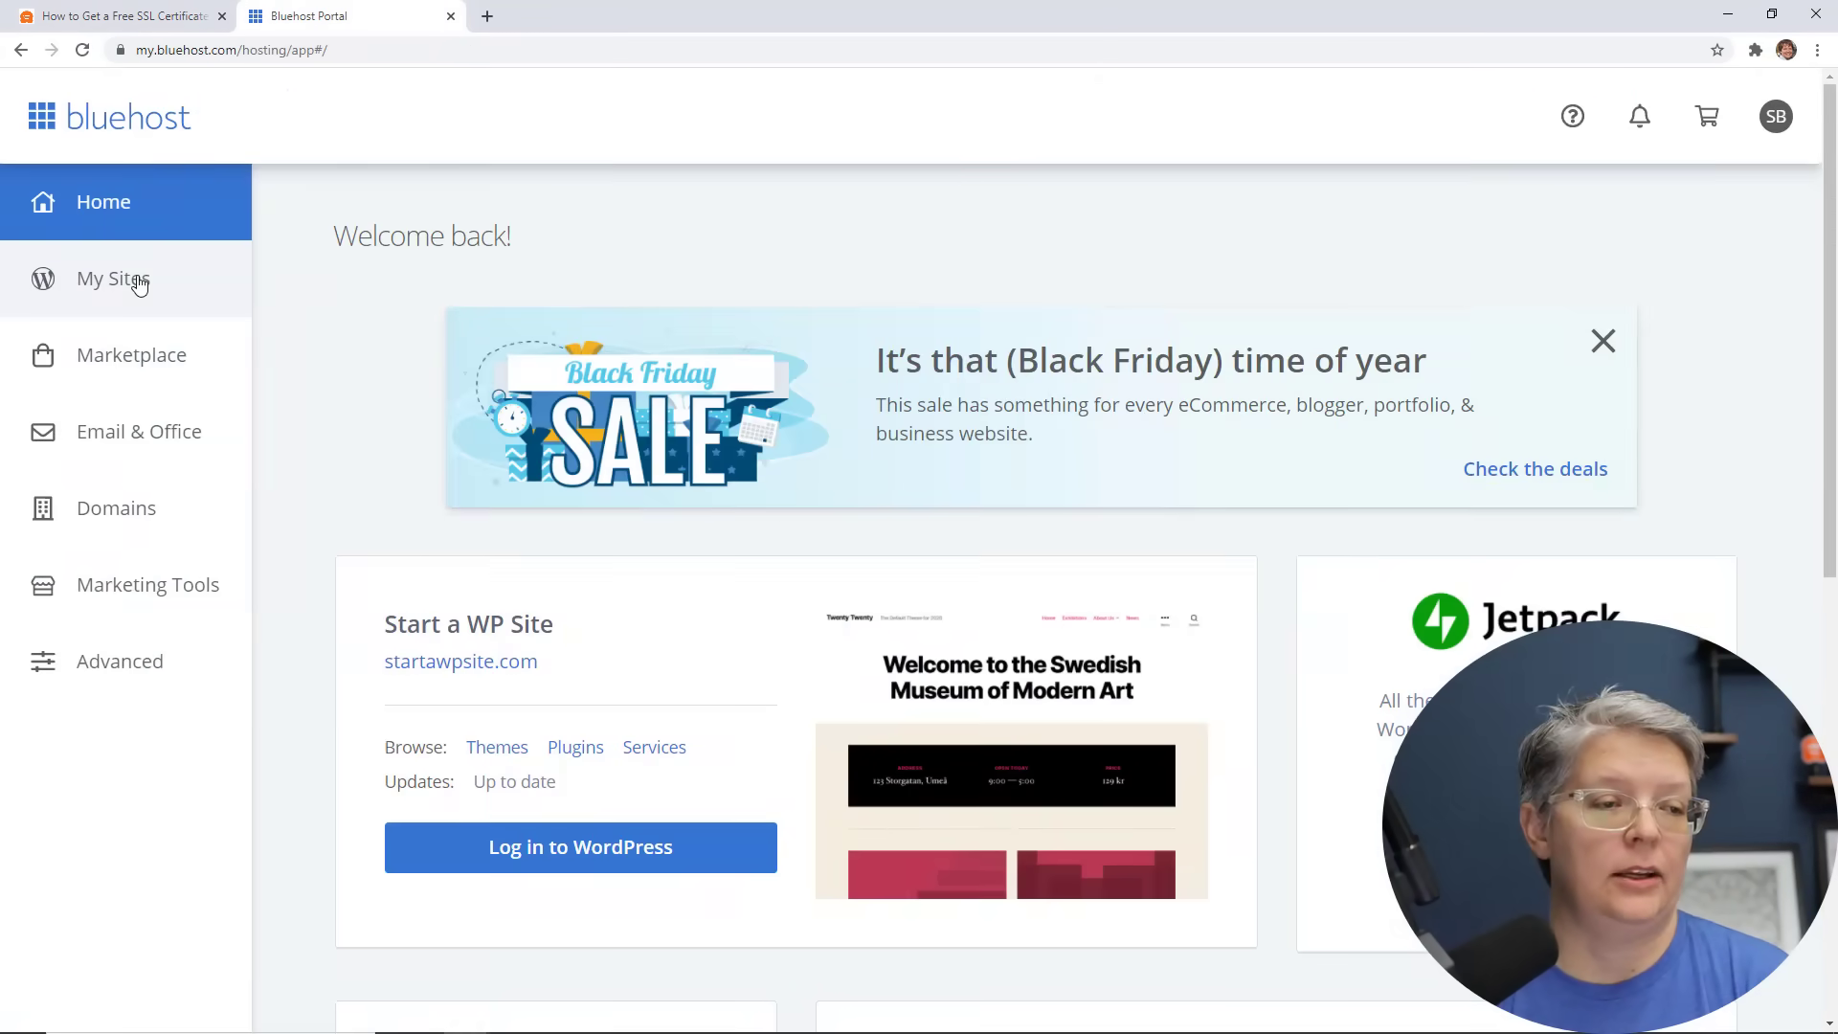
Open Manage Site for the Start a WP Site card under My Sites.
click(139, 279)
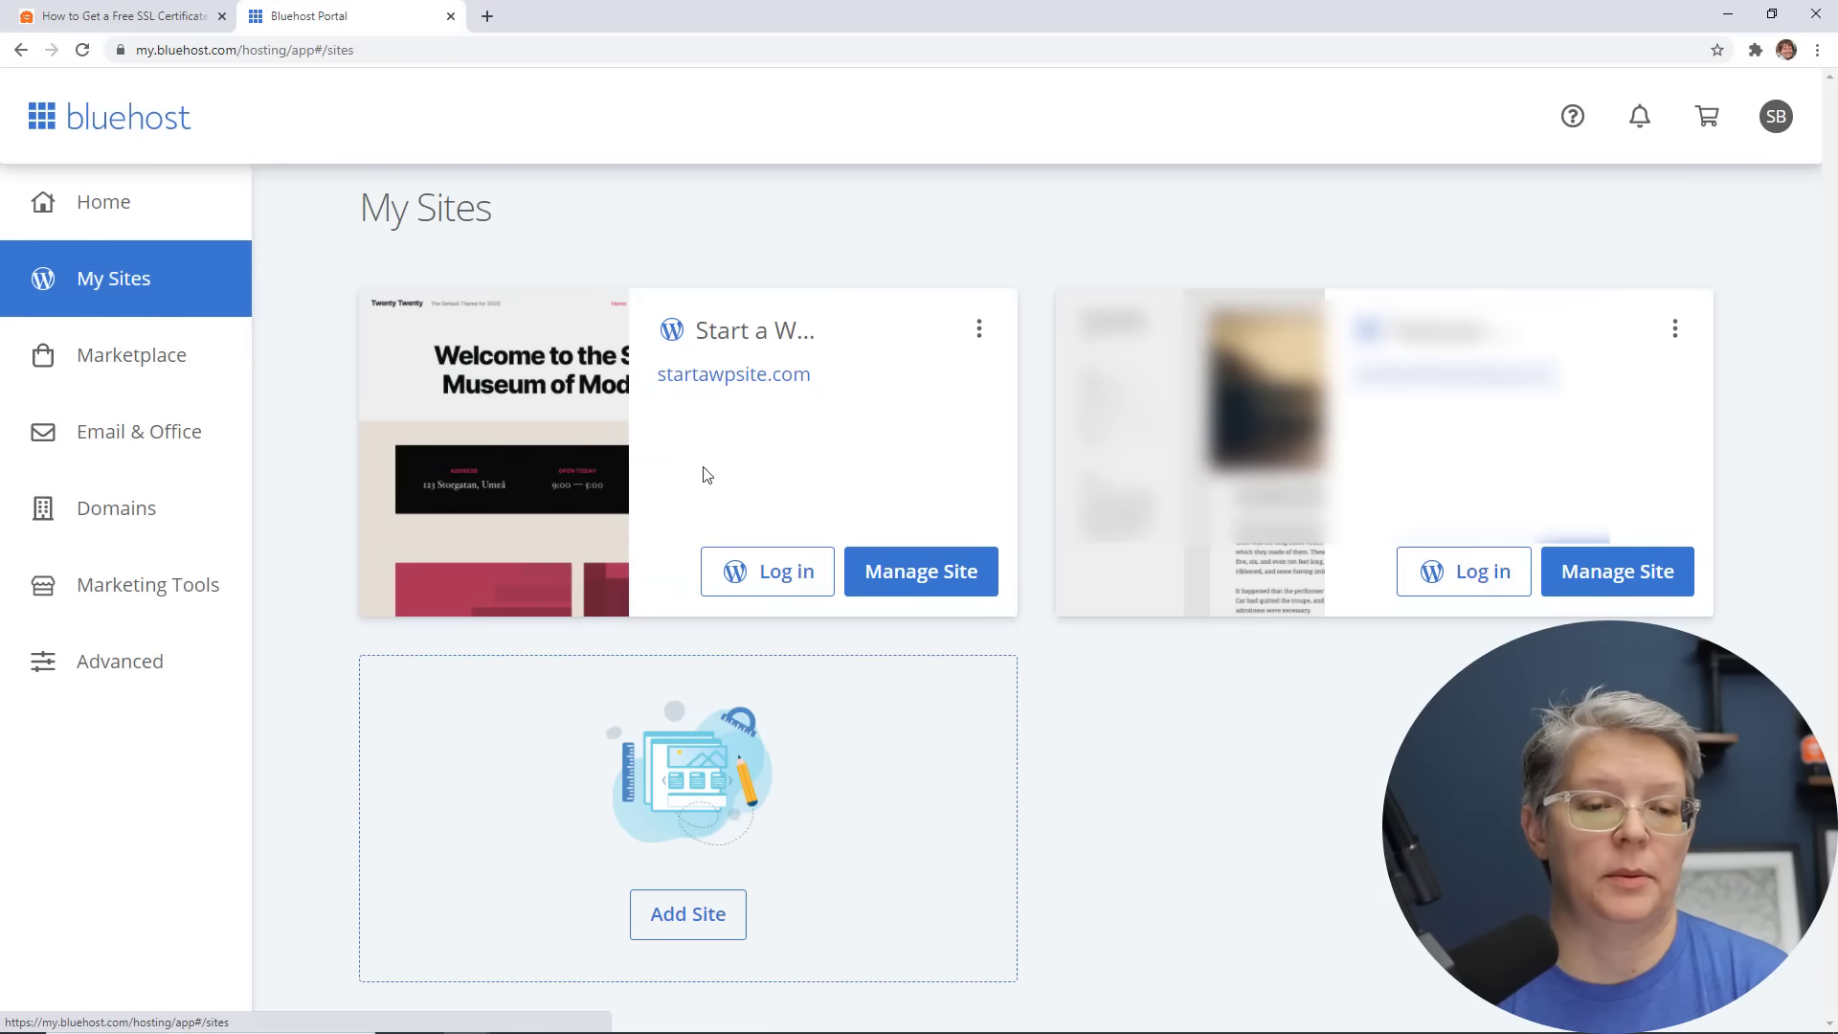
click(921, 569)
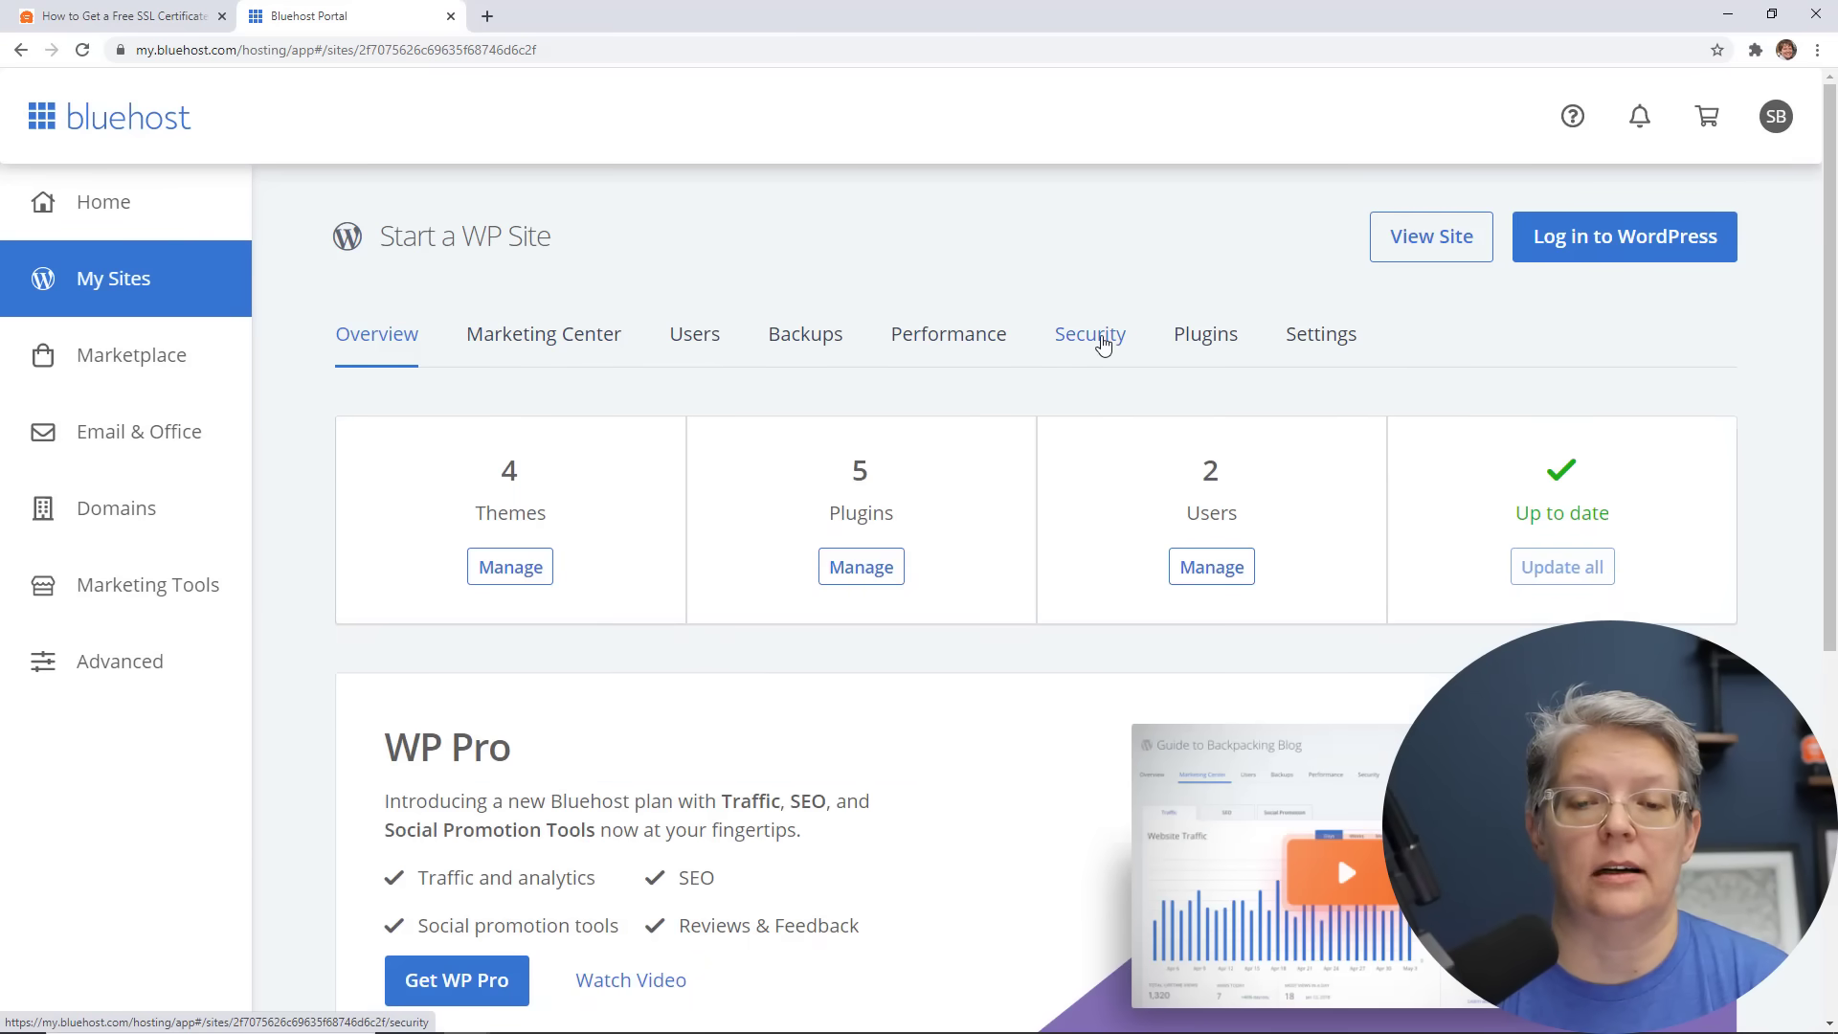
Switch the Free SSL Certificate to ON in the site's Security settings.
click(1103, 339)
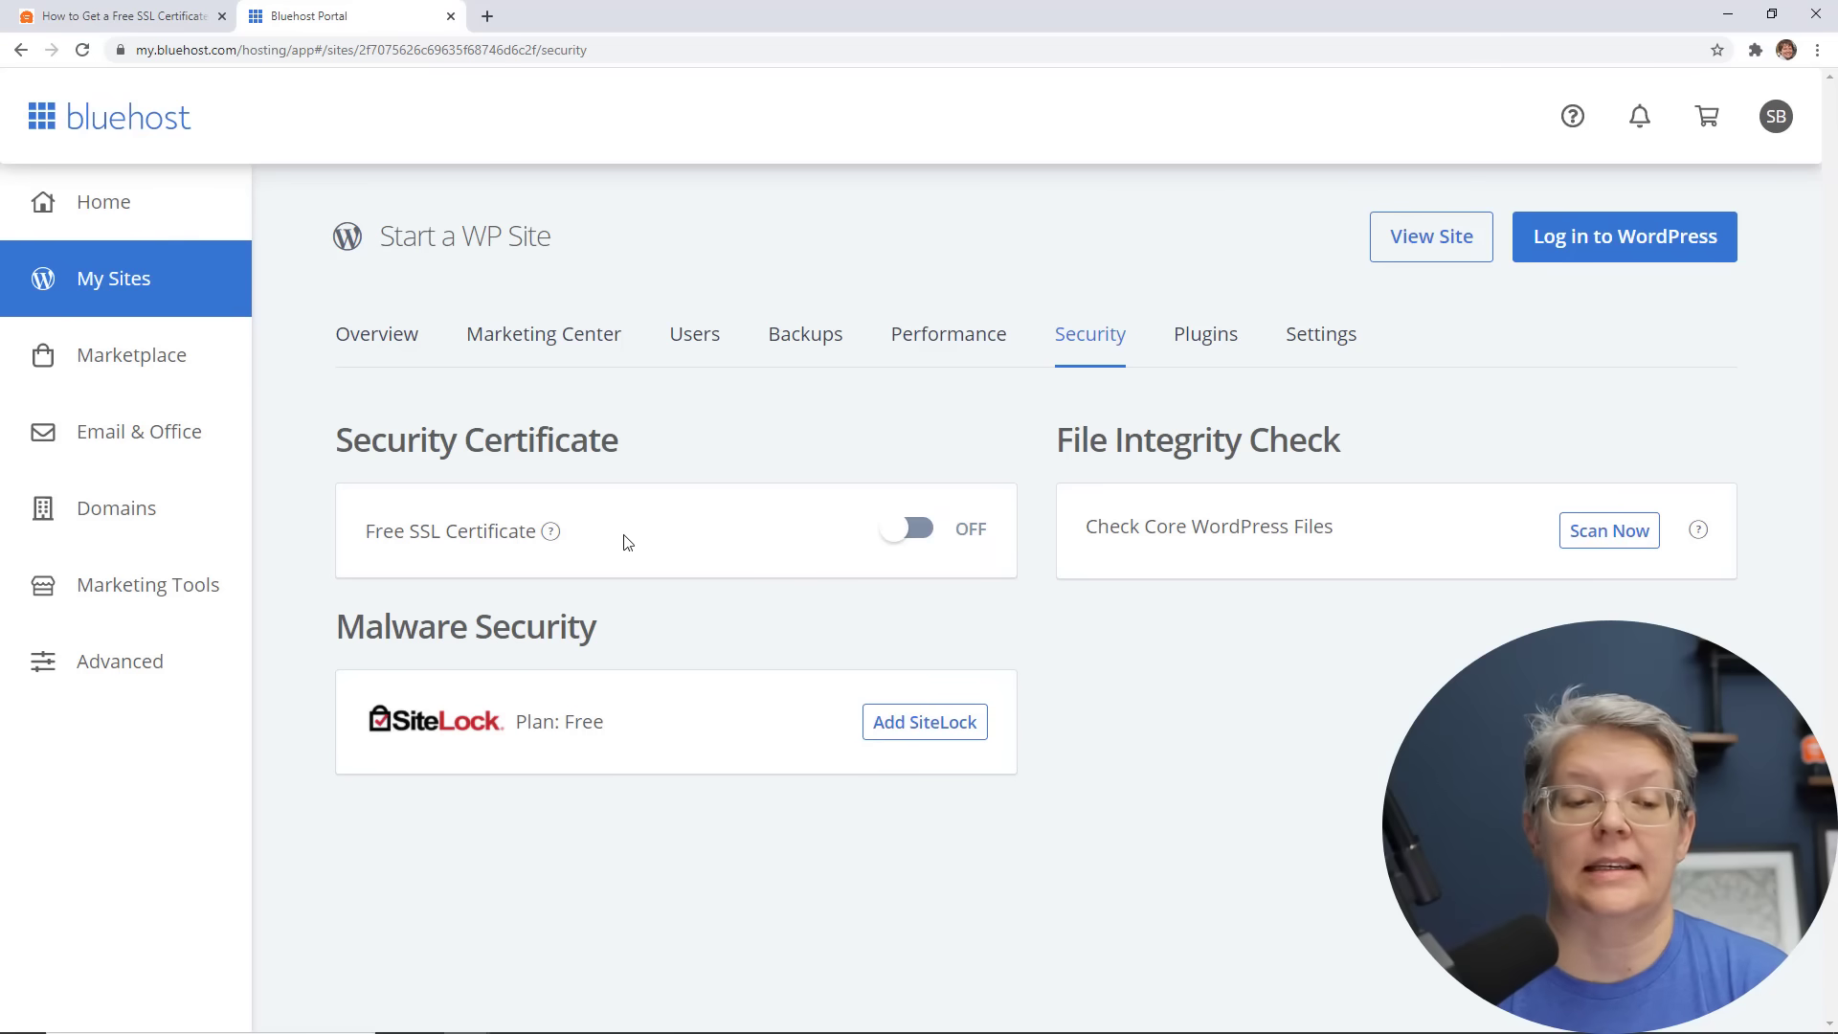
click(552, 531)
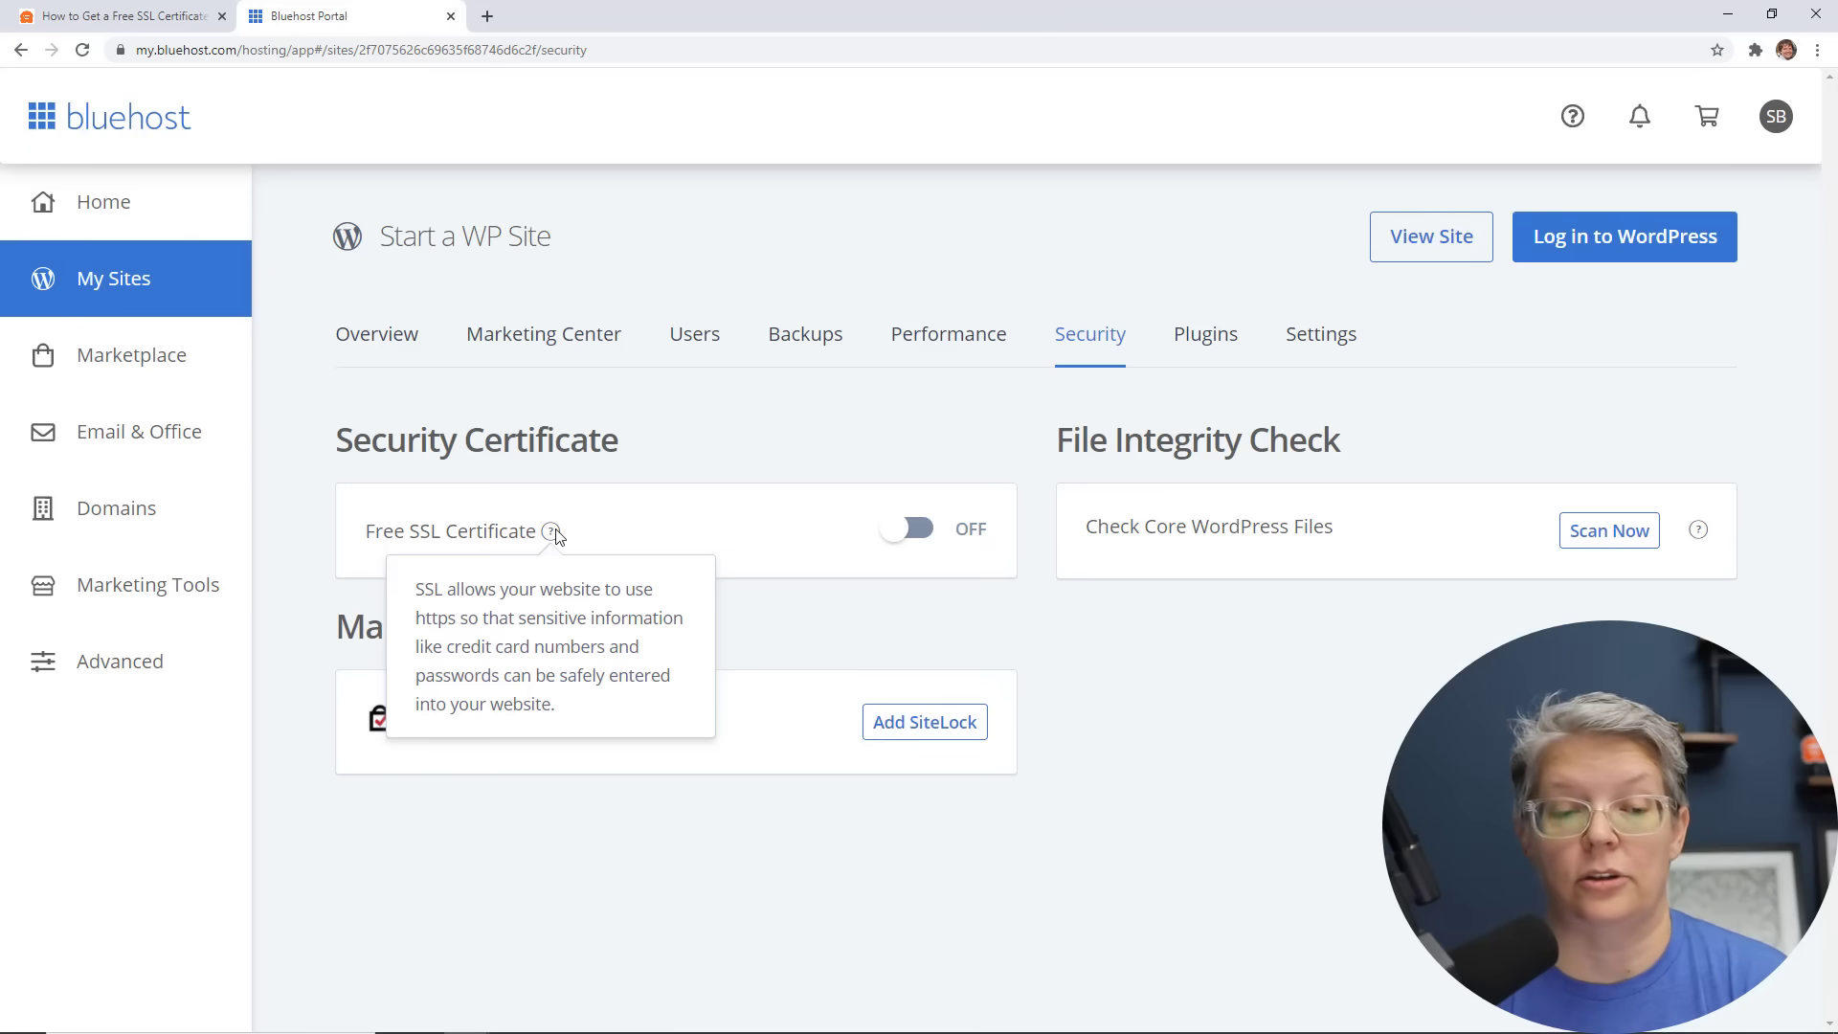
click(925, 536)
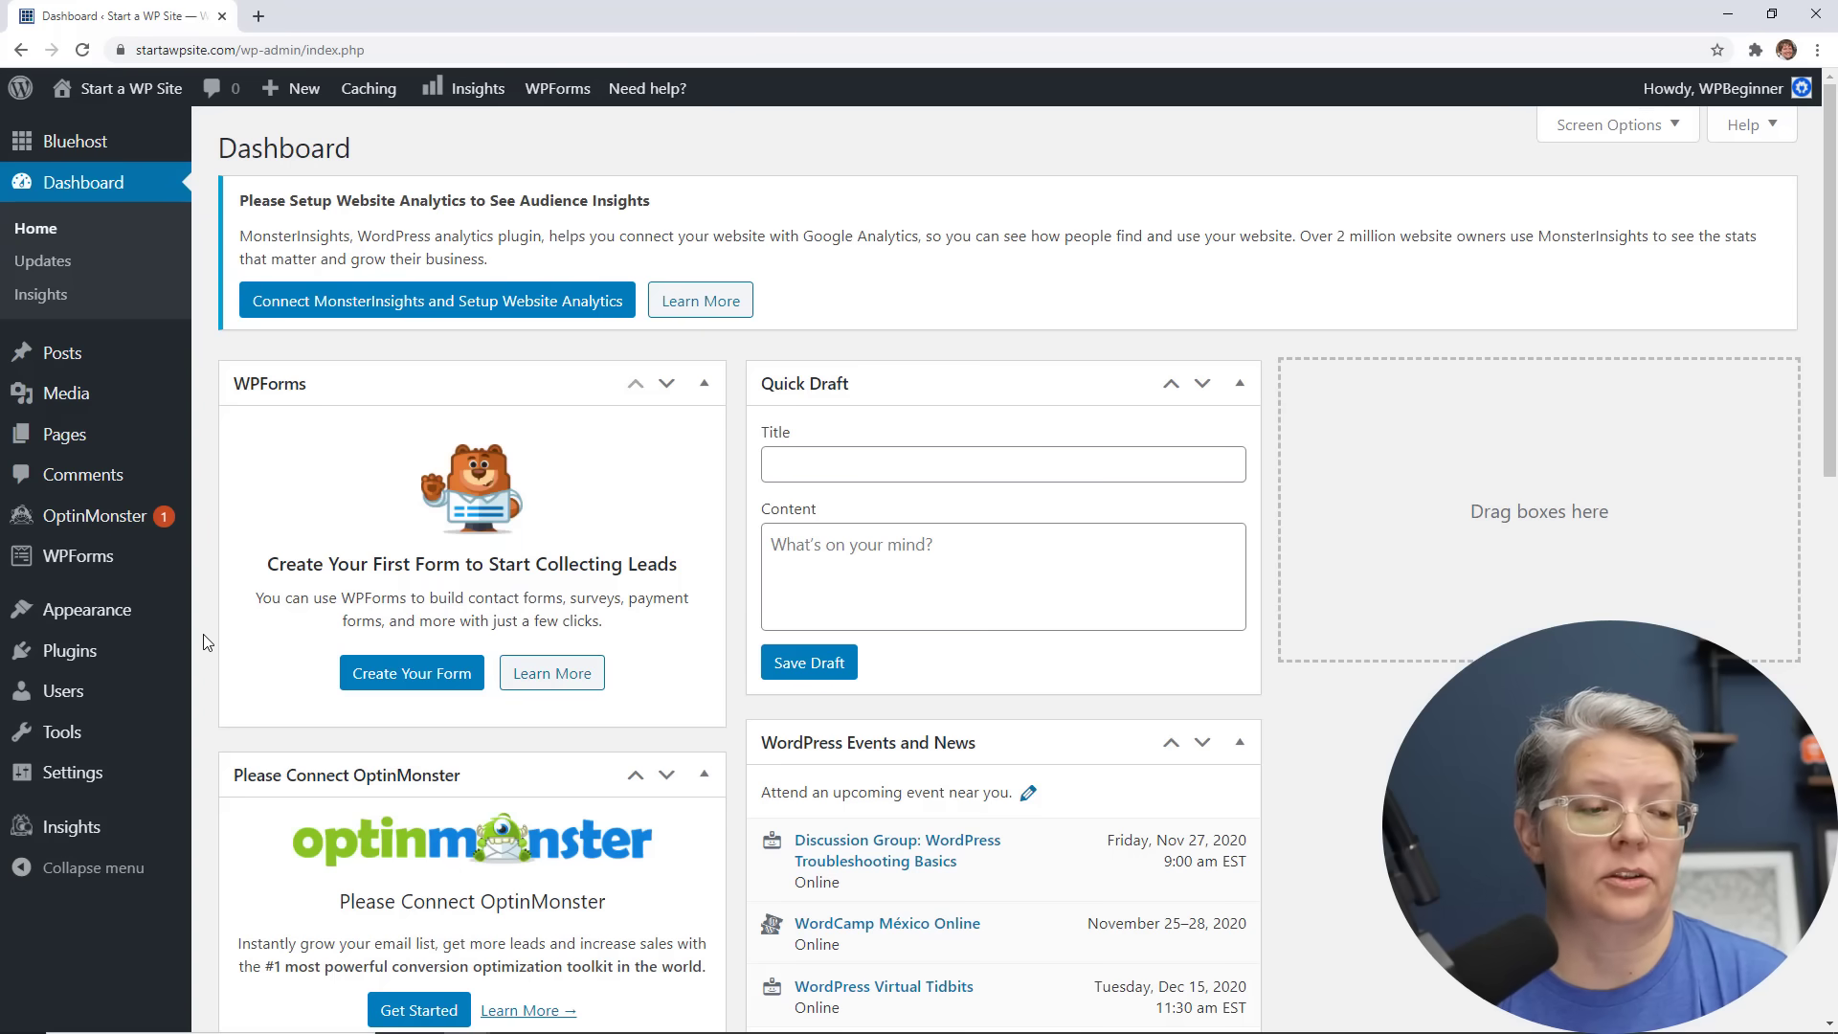
Search Add New plugins for 'really simple ssl' and install Really Simple SSL.
mouse_move(70, 650)
click(258, 689)
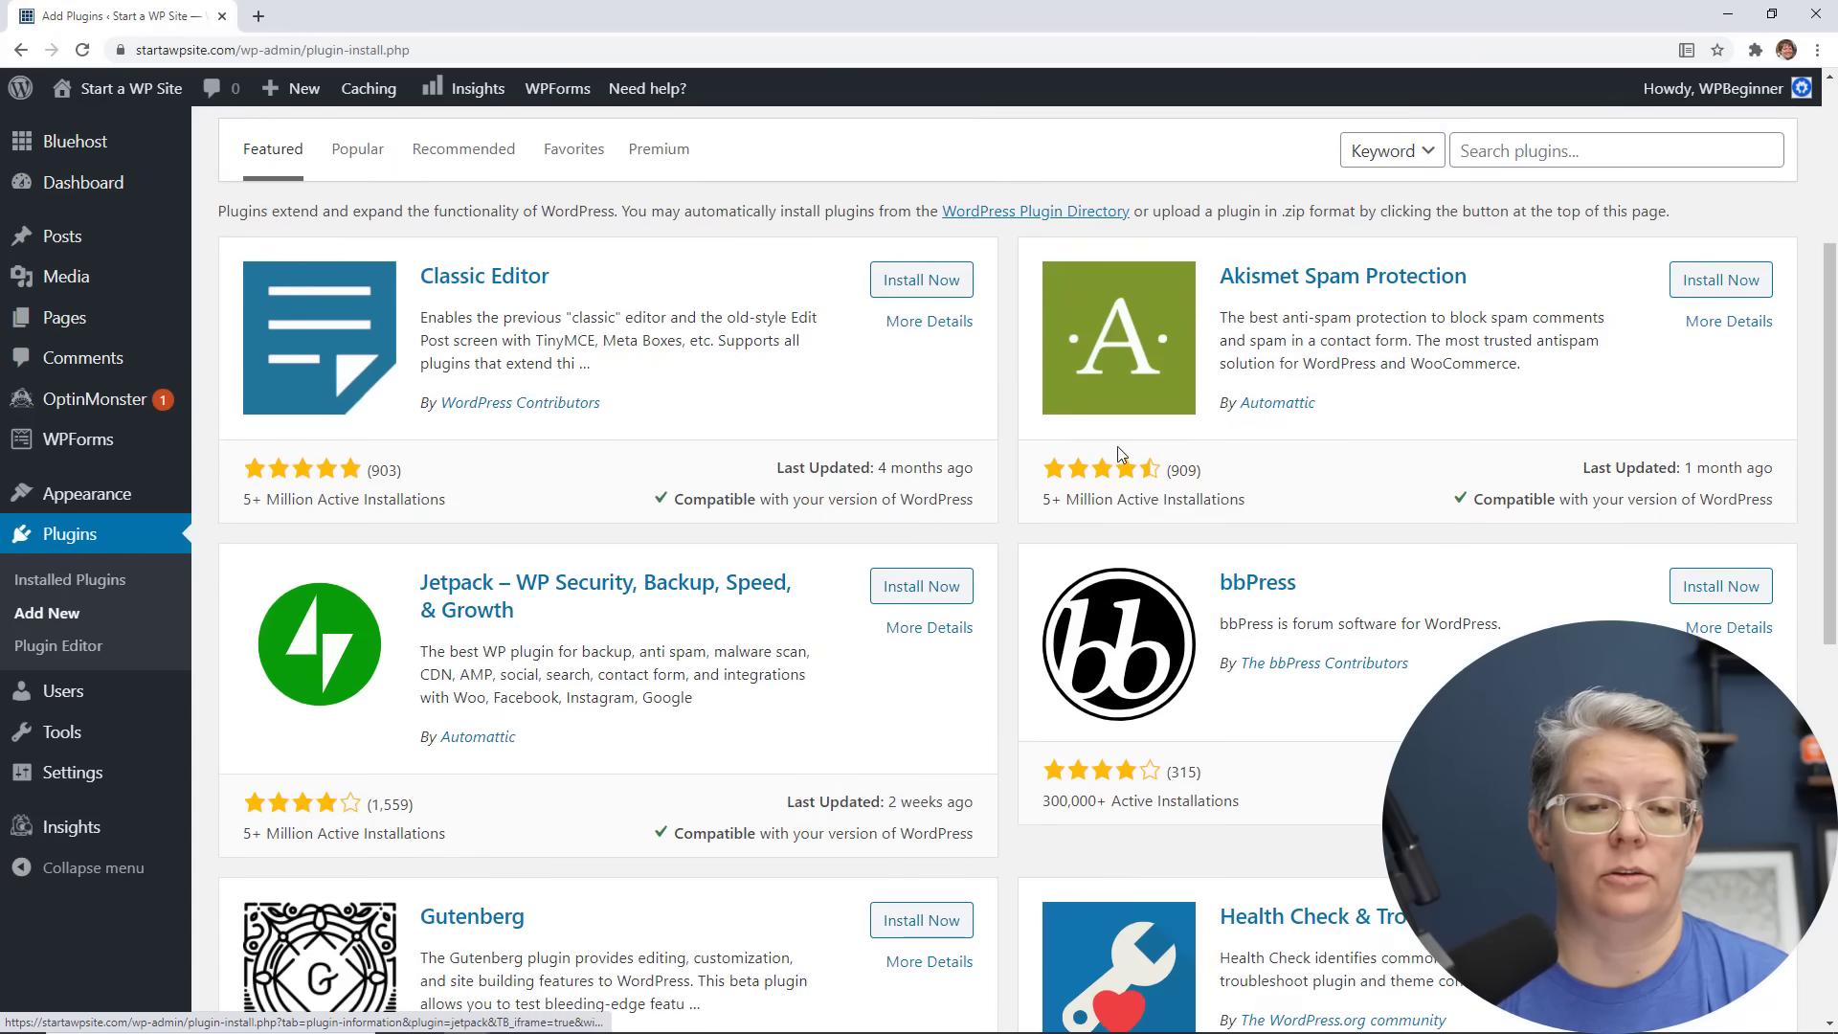
click(1521, 151)
text(real)
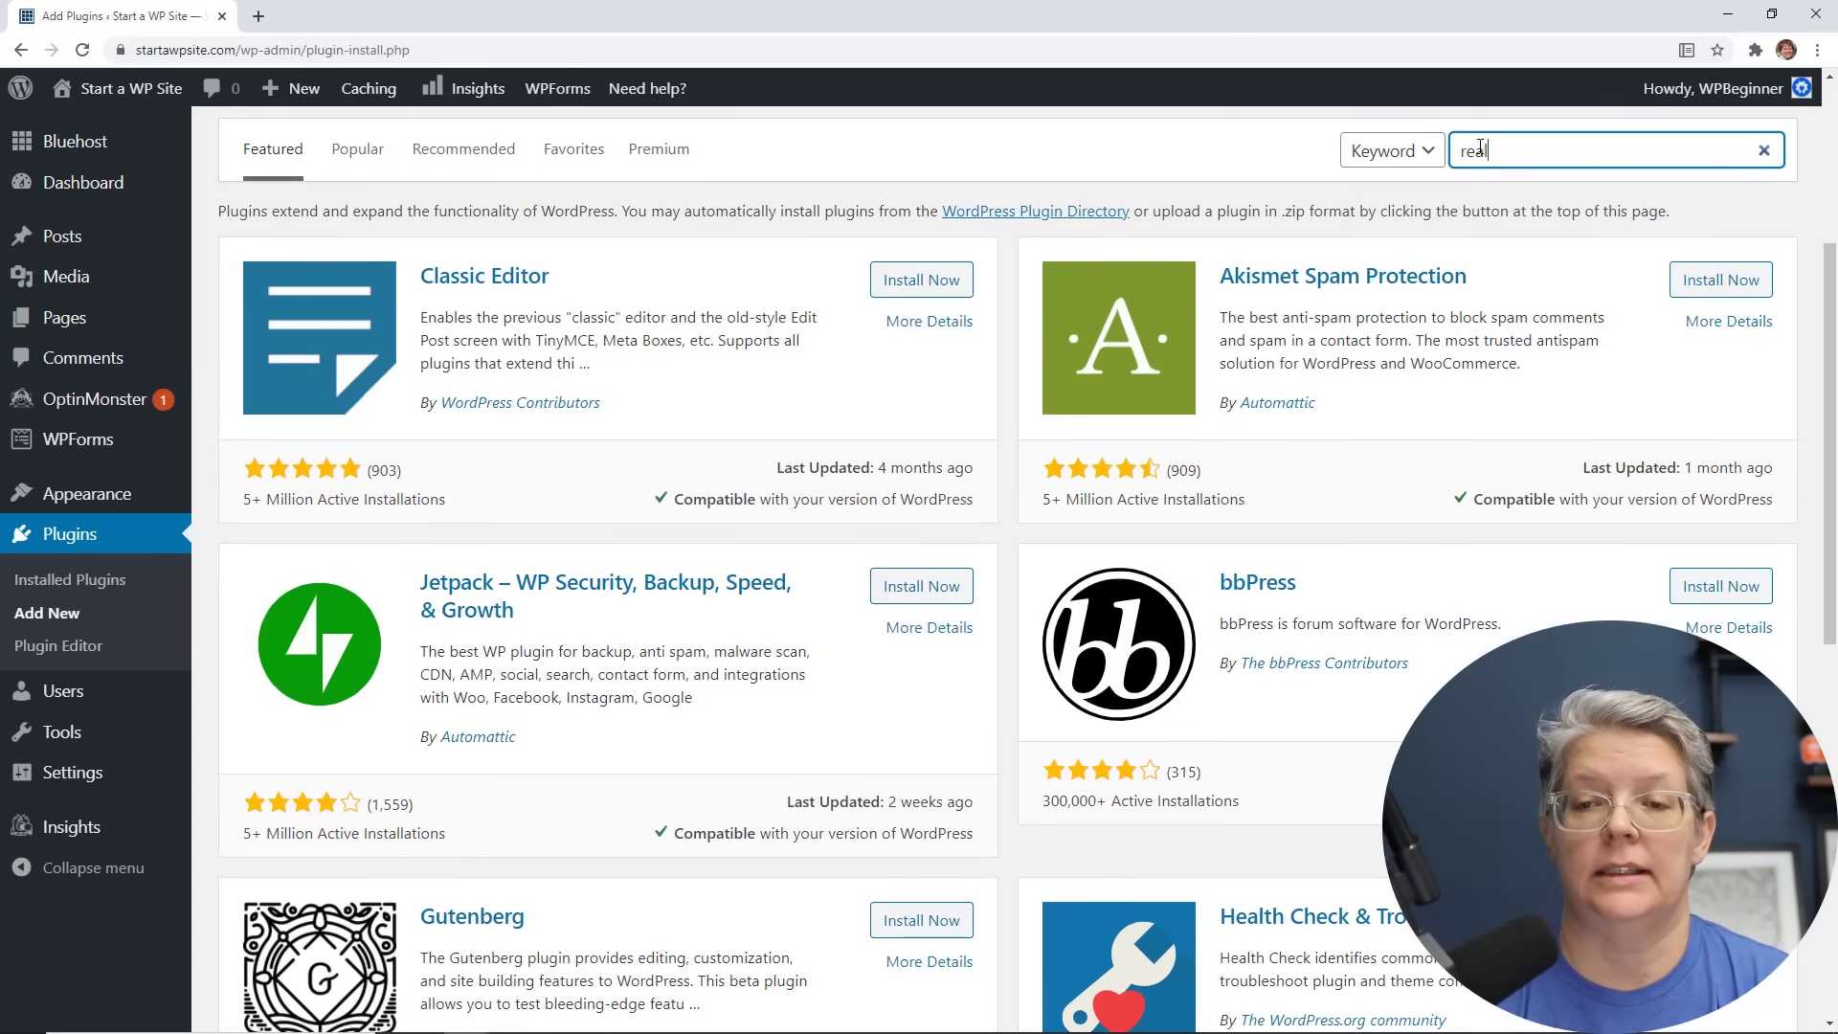
text(ssl)
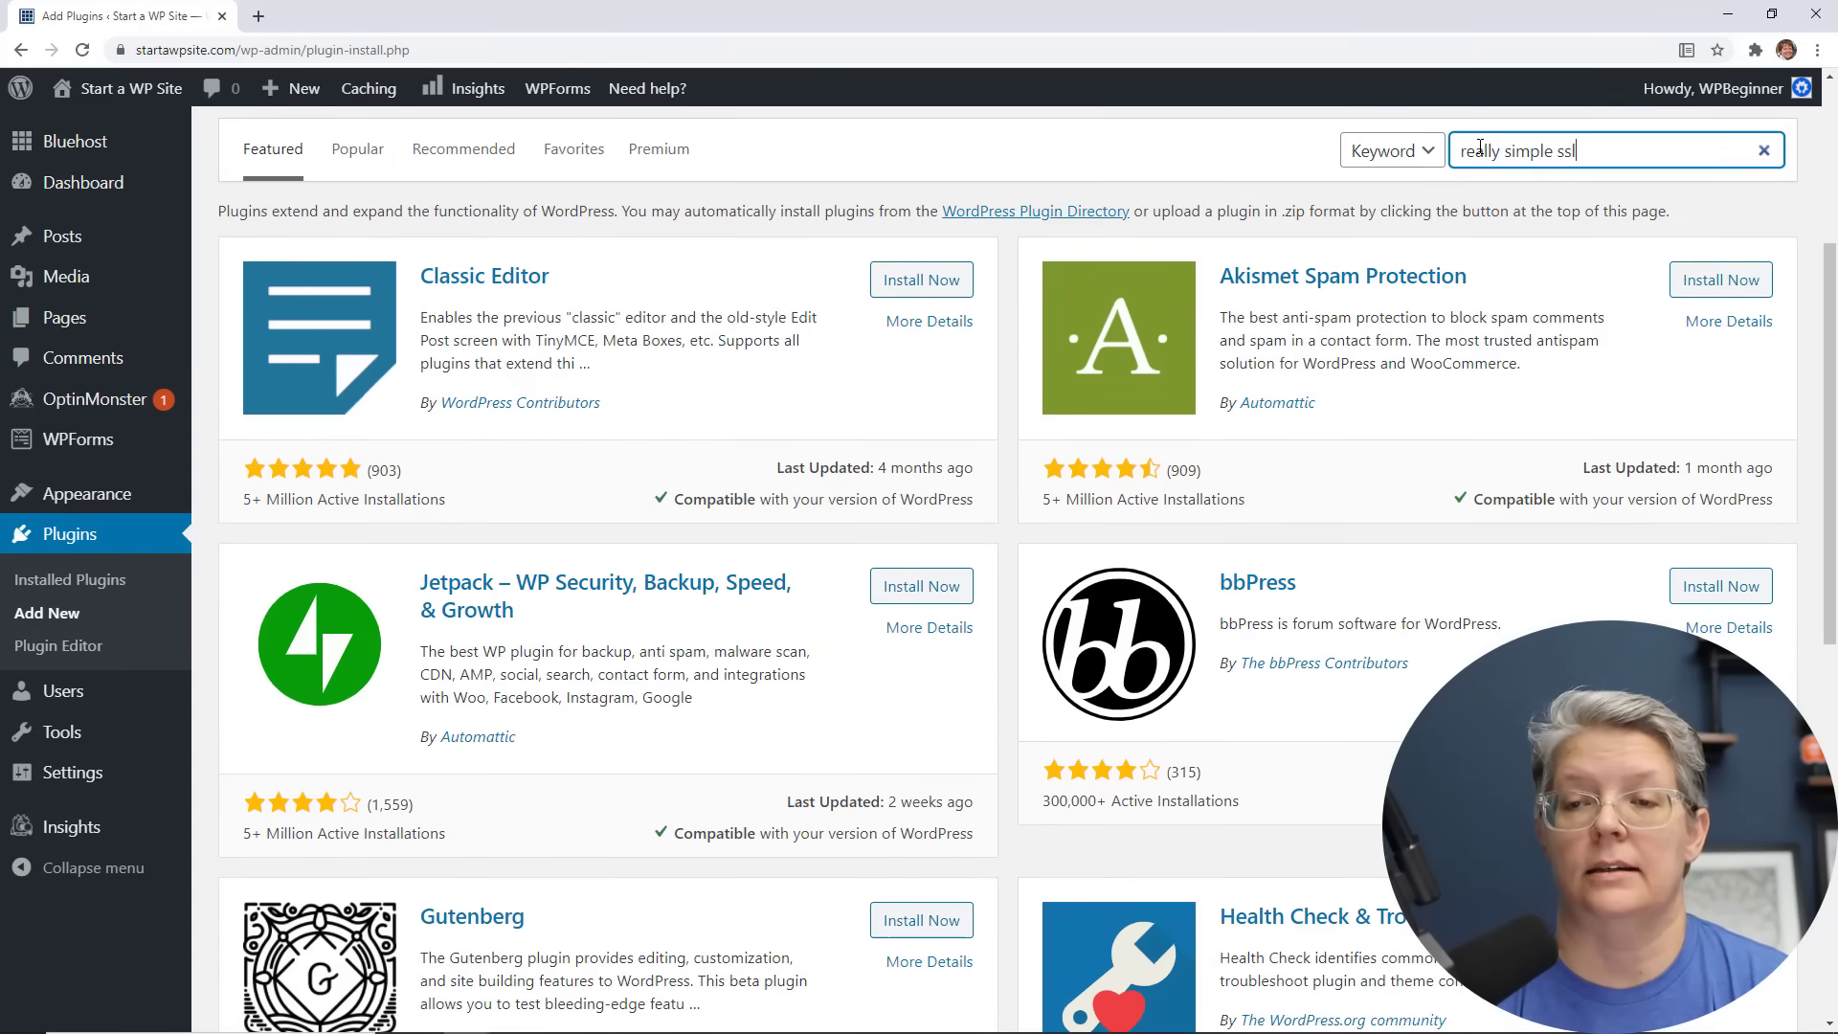
click(879, 391)
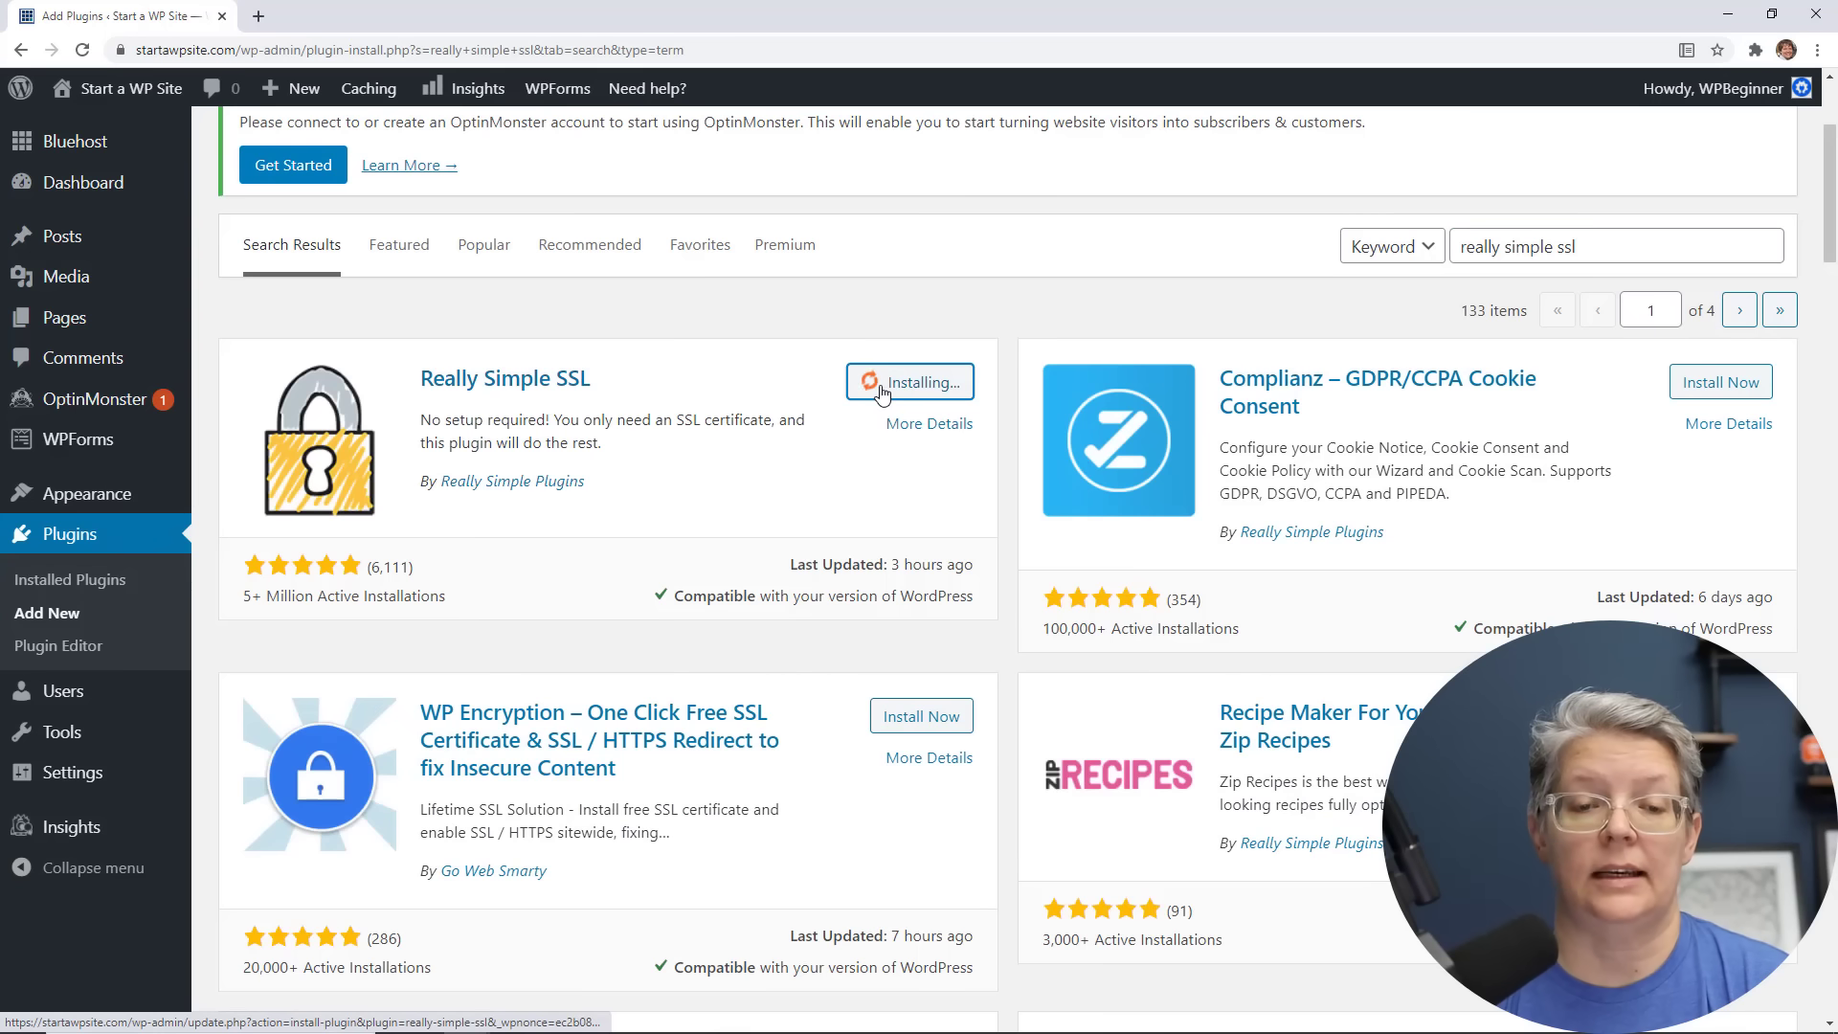
Activate the Really Simple SSL plugin and turn on SSL site-wide.
click(890, 385)
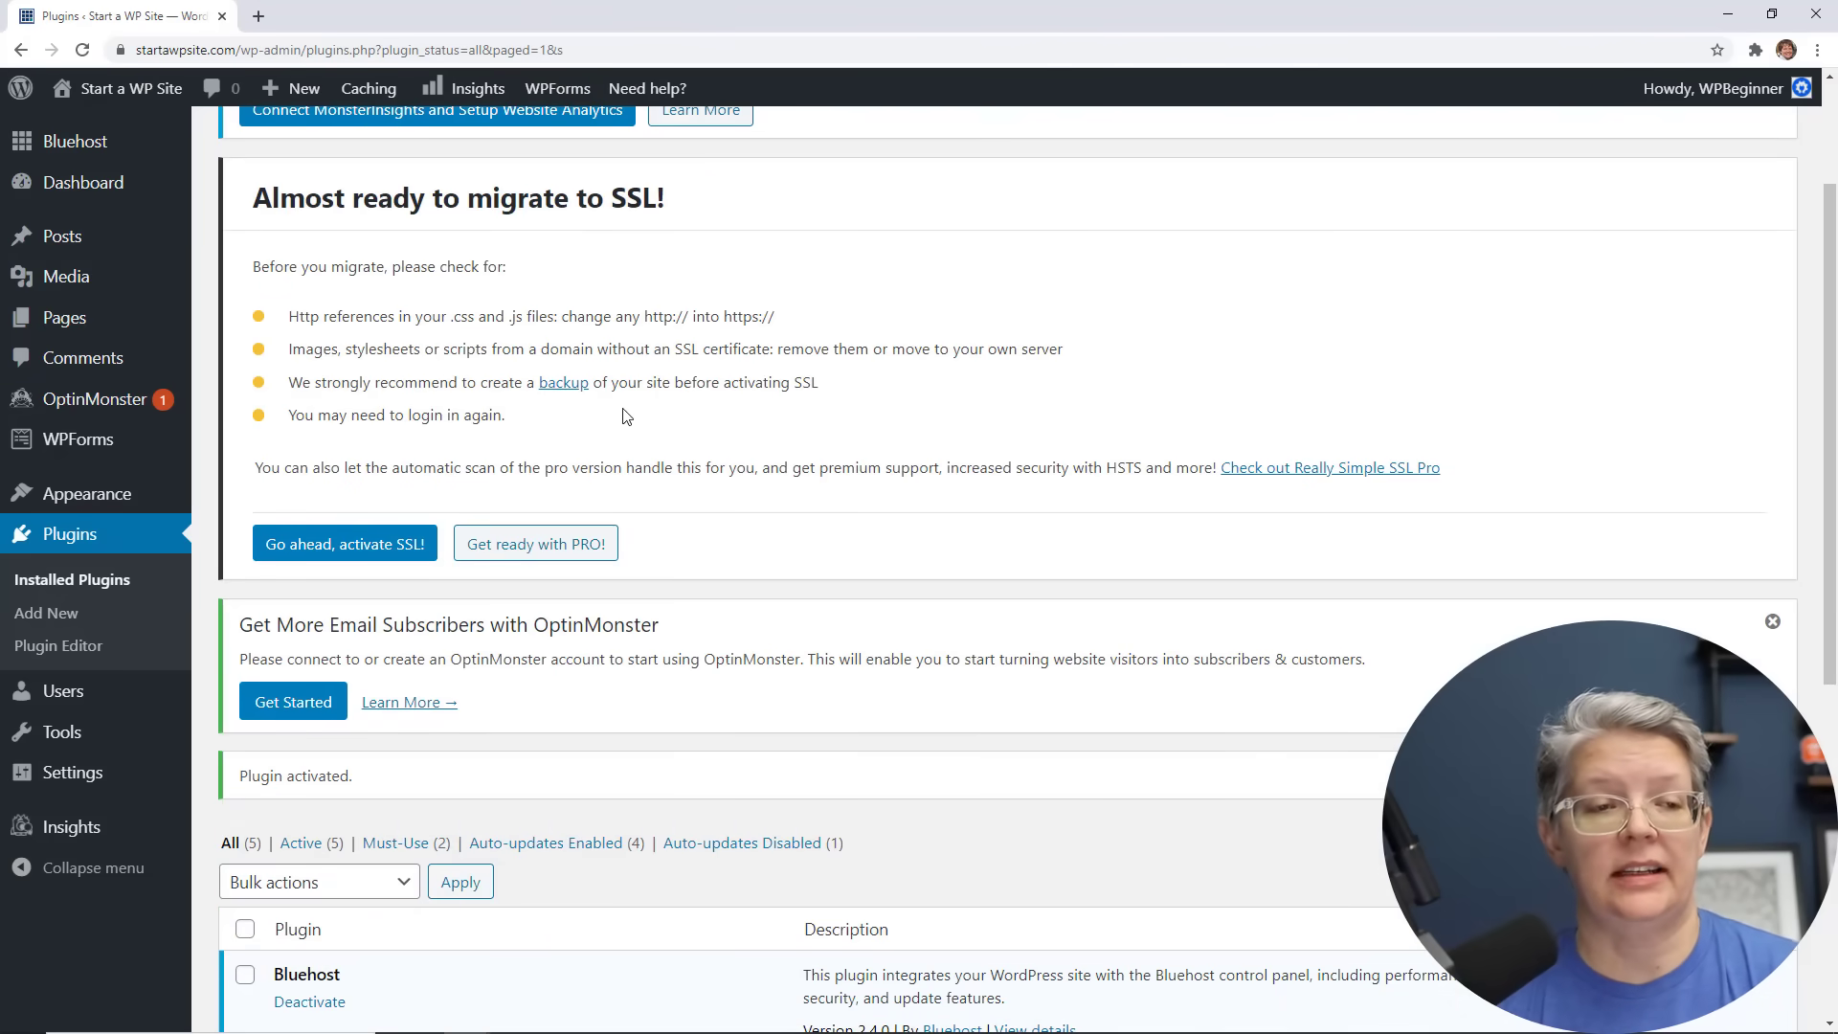
click(389, 548)
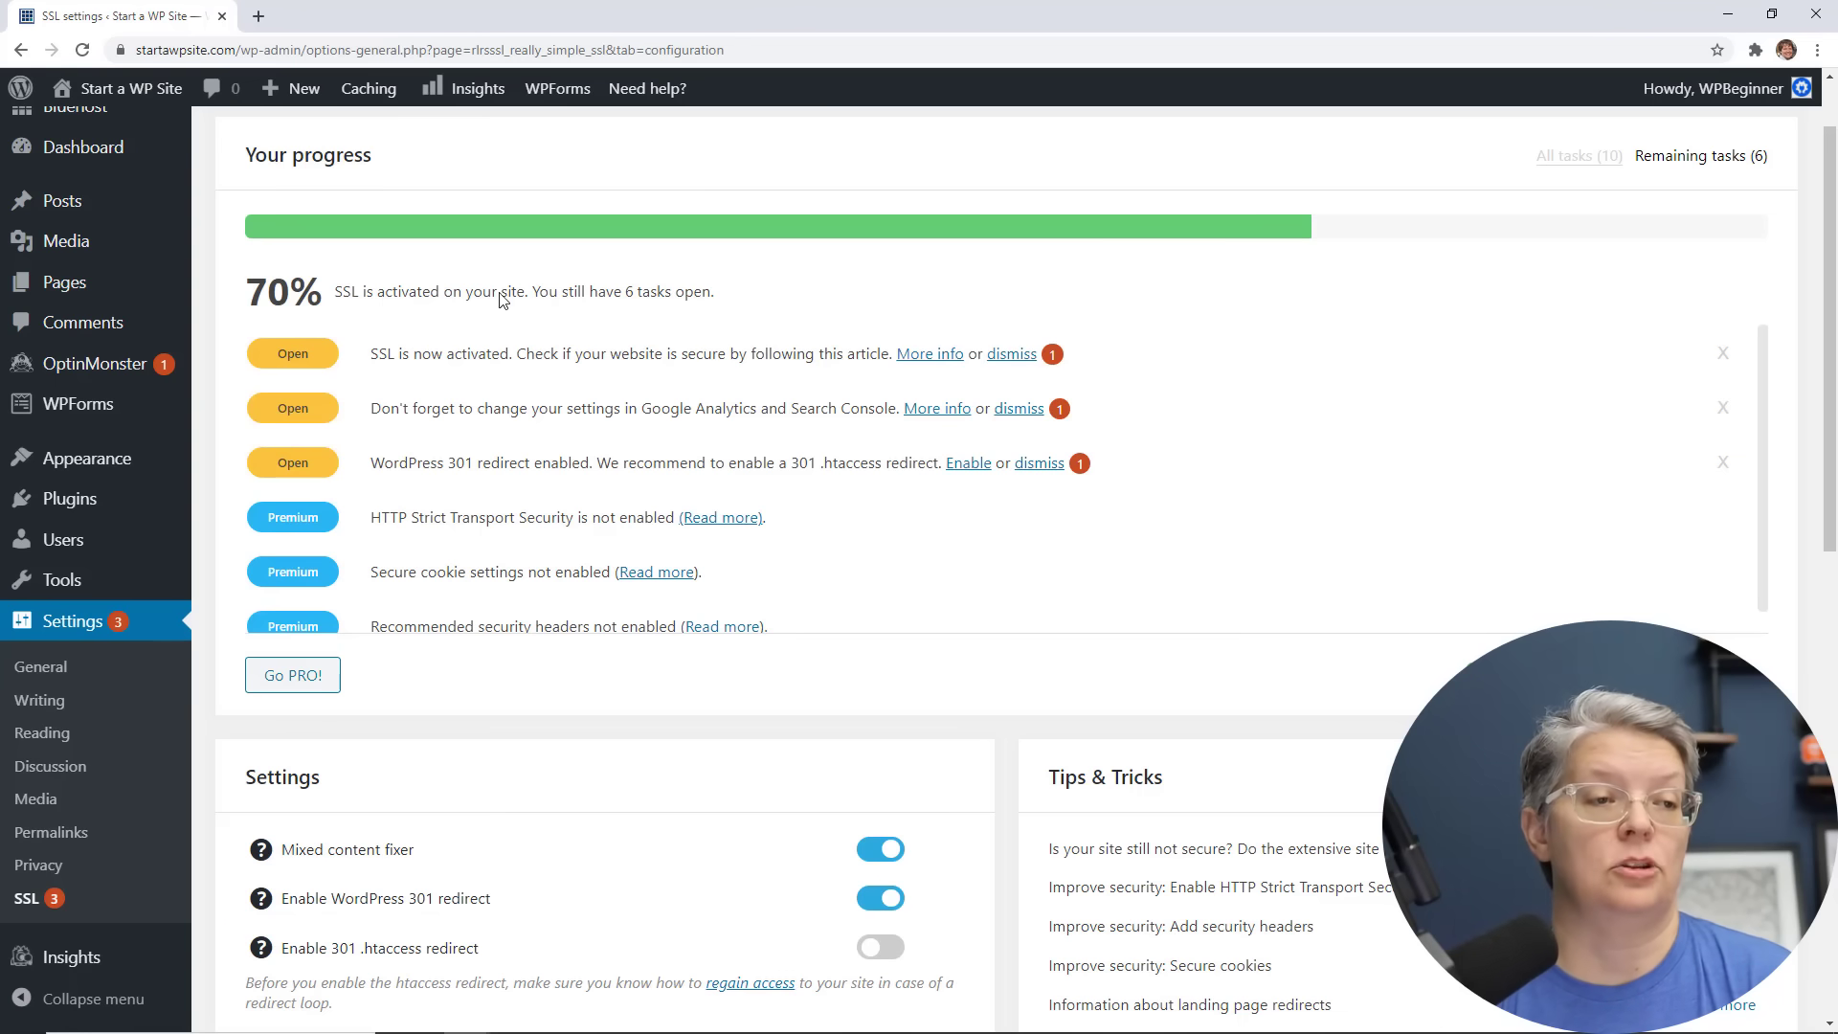
Open the live site in a new tab, confirm its secure padlock, then return to SSL settings.
mouse_move(129, 88)
right_click(100, 129)
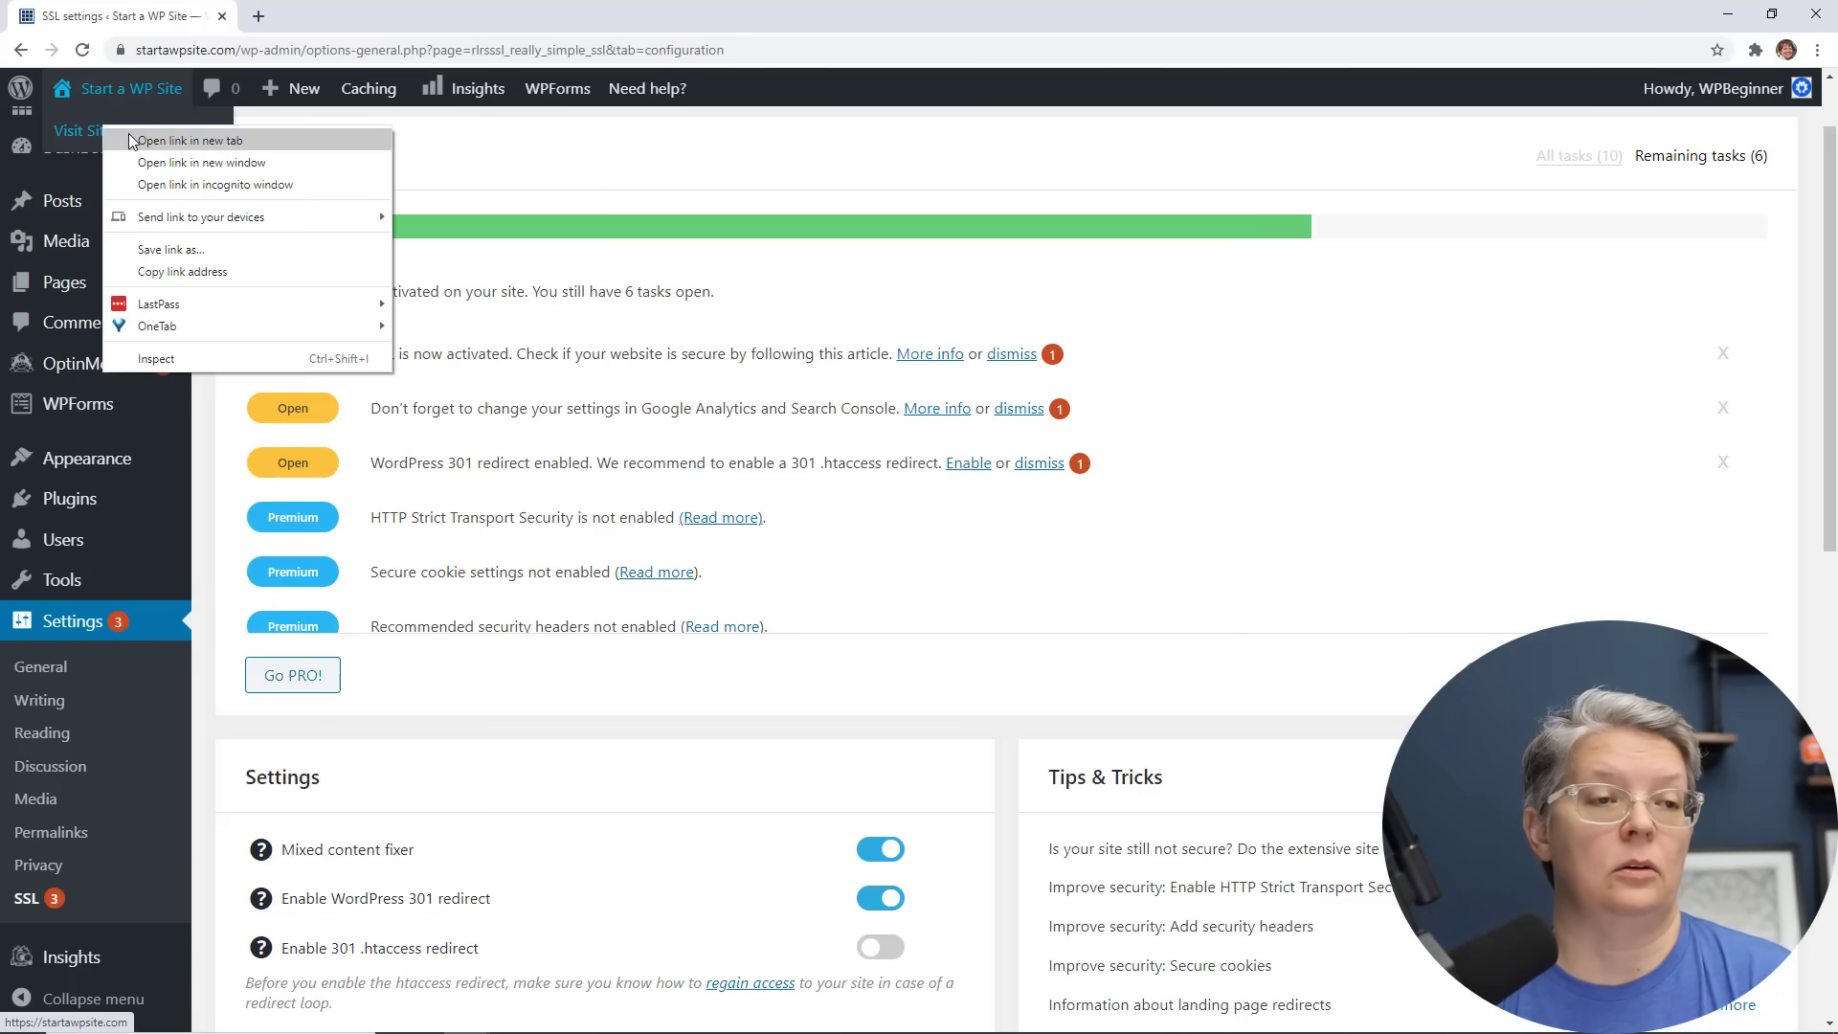
click(132, 140)
click(307, 15)
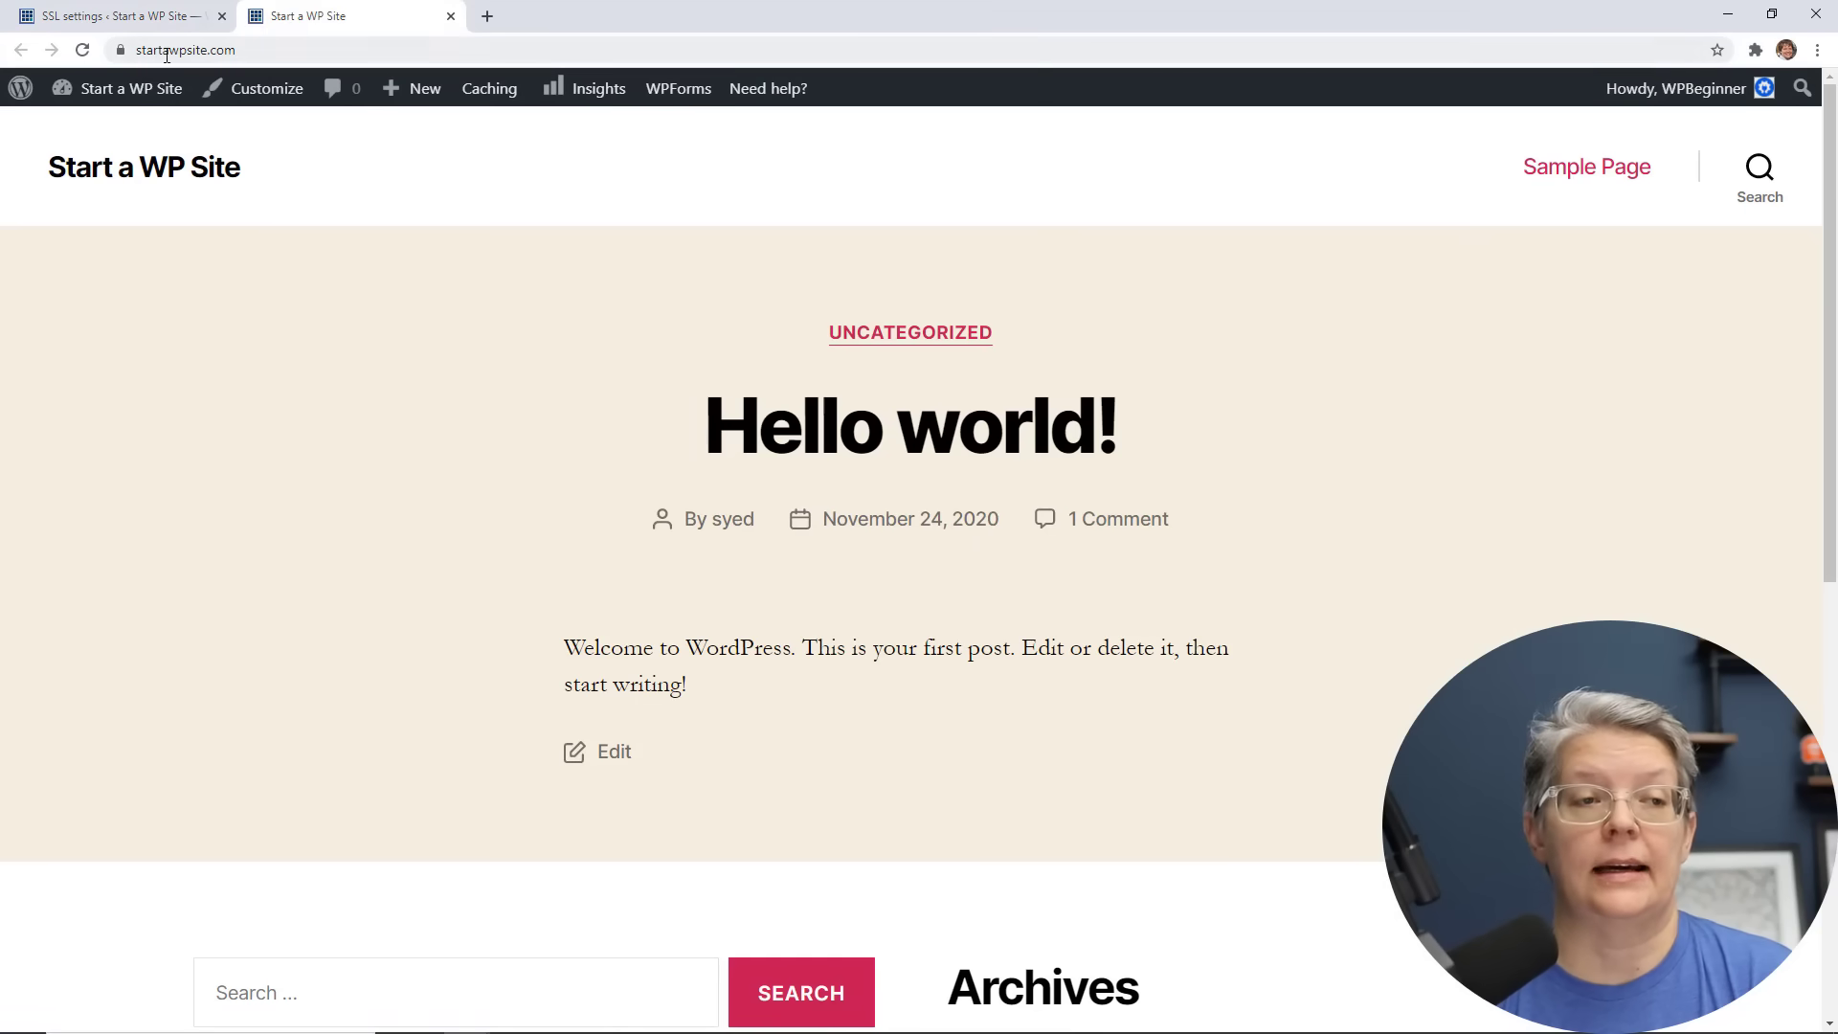
click(121, 49)
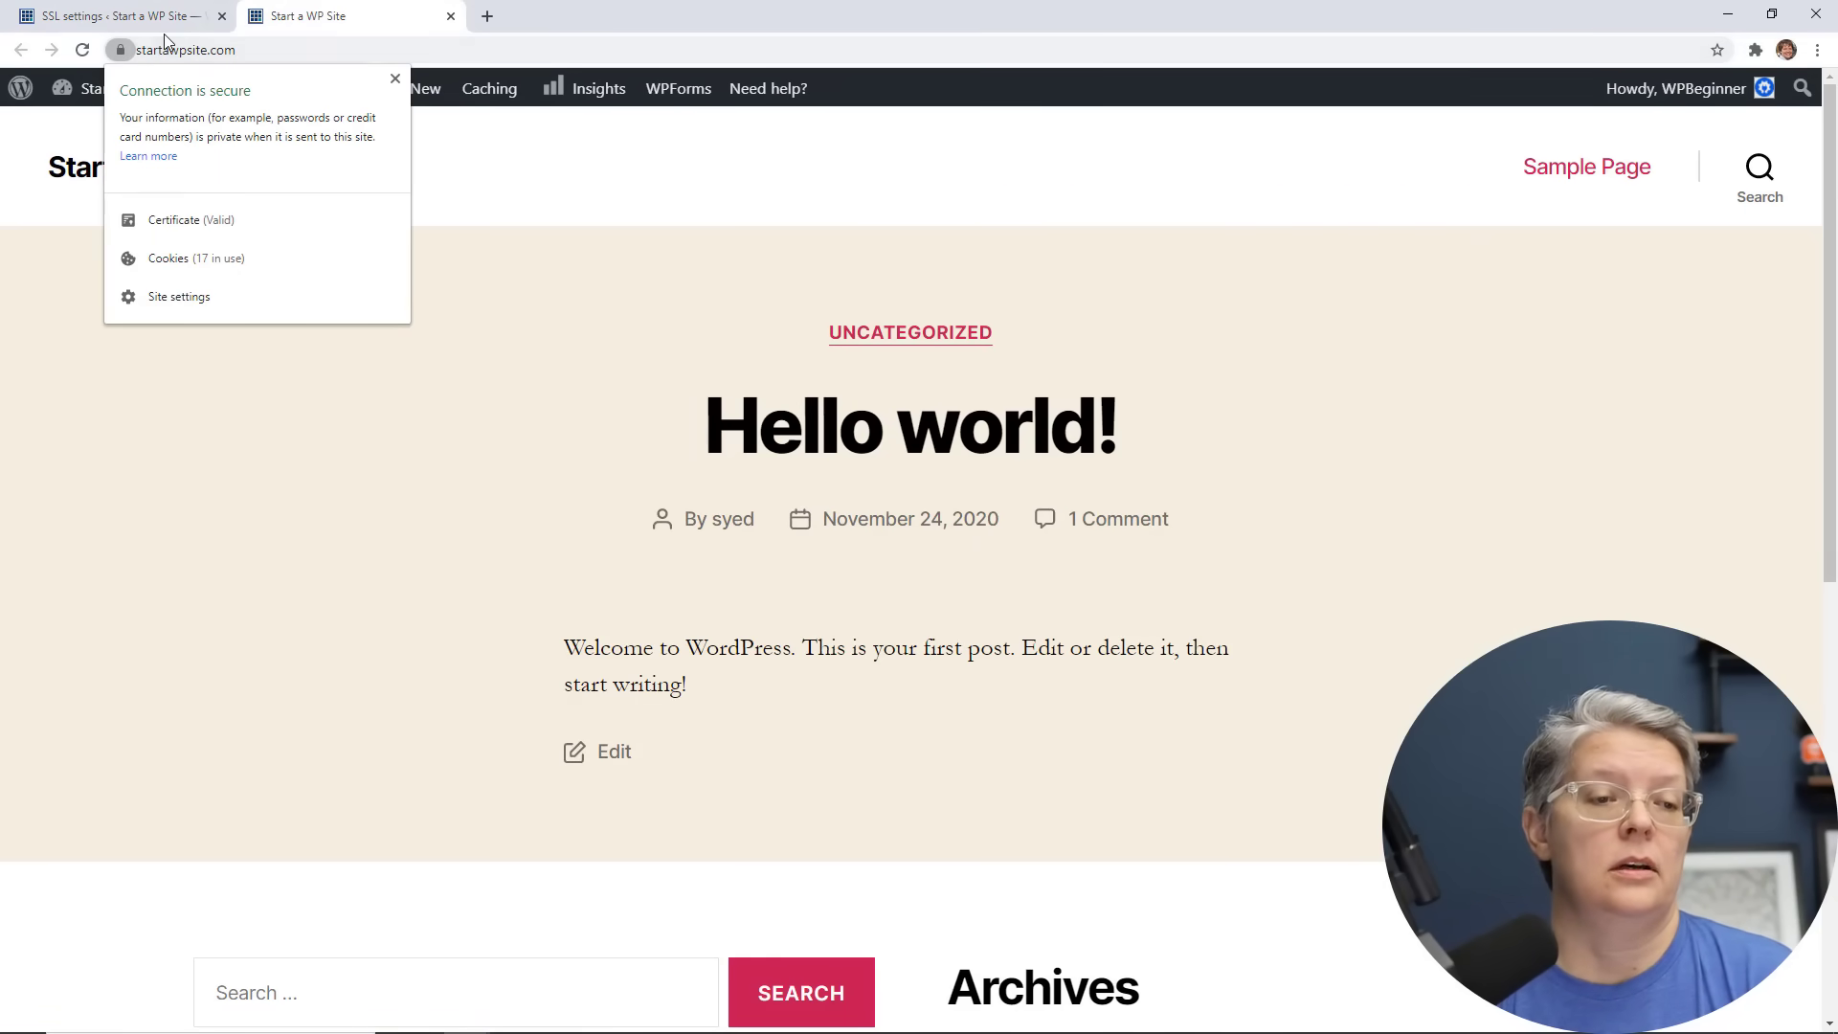
click(115, 15)
scroll(395, 371, down, 5)
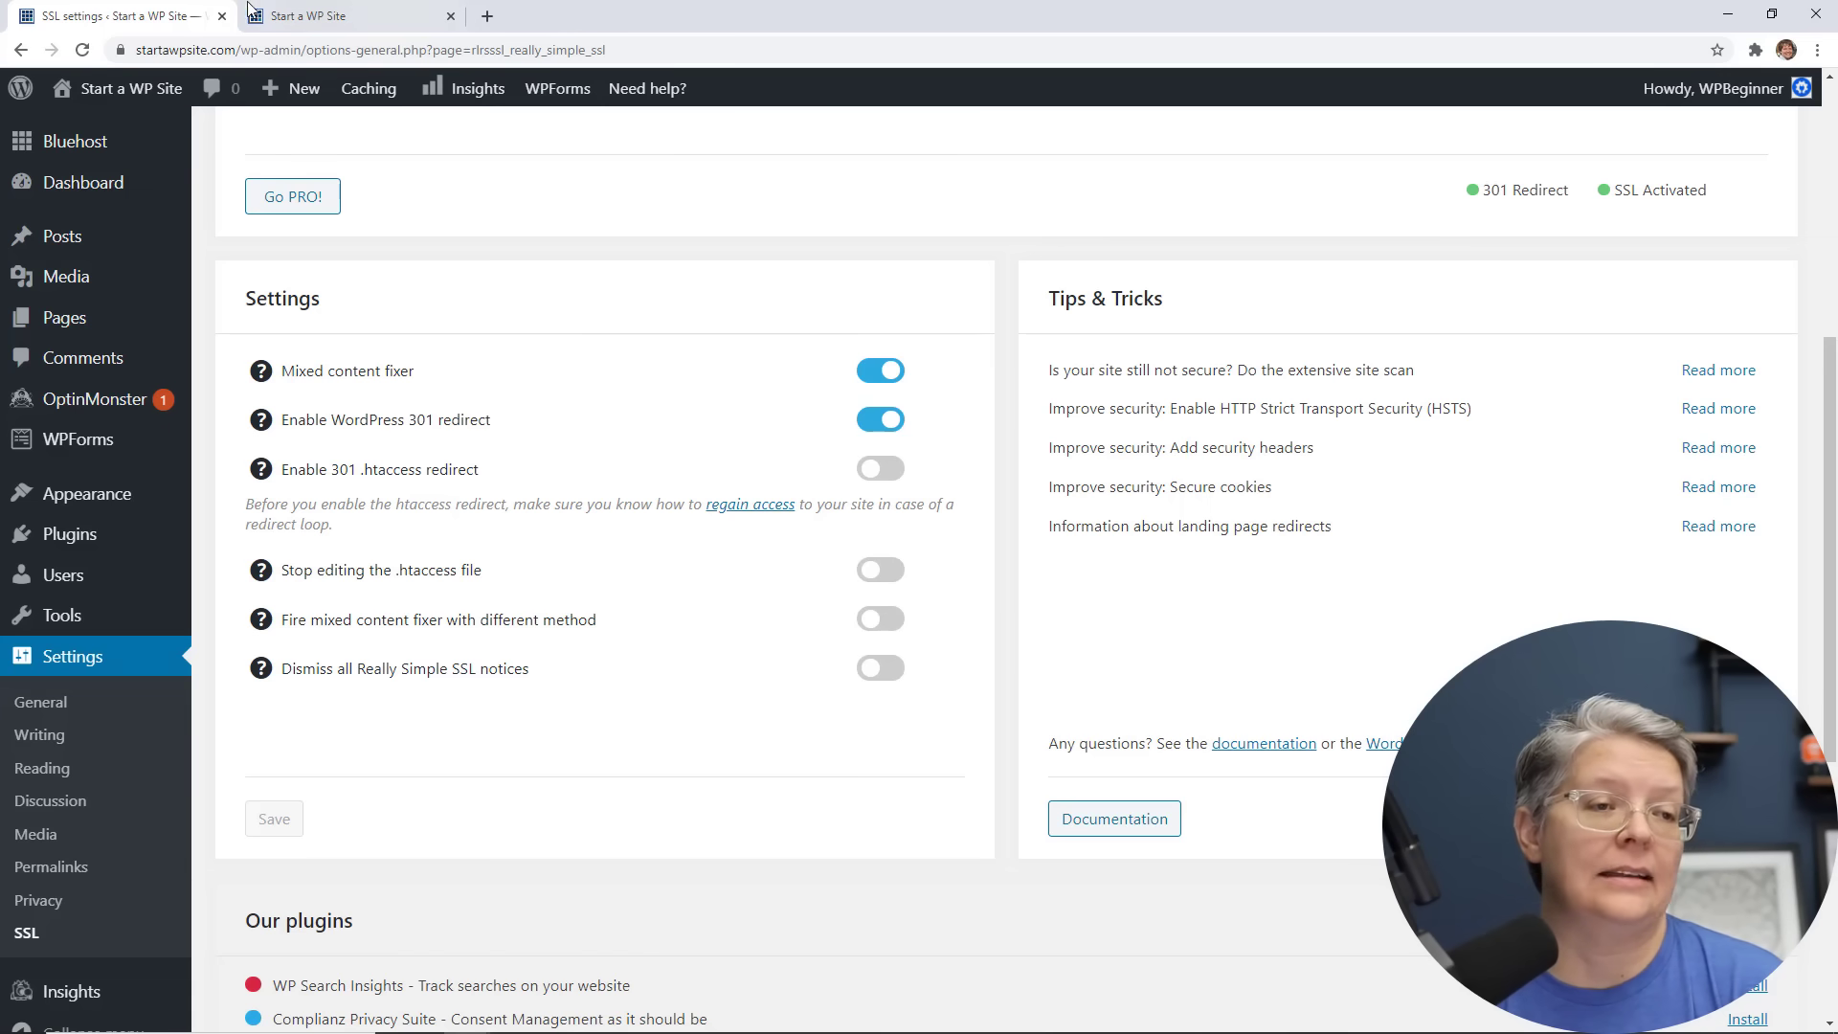
Reload the Start a WP Site front page in its tab.
click(274, 16)
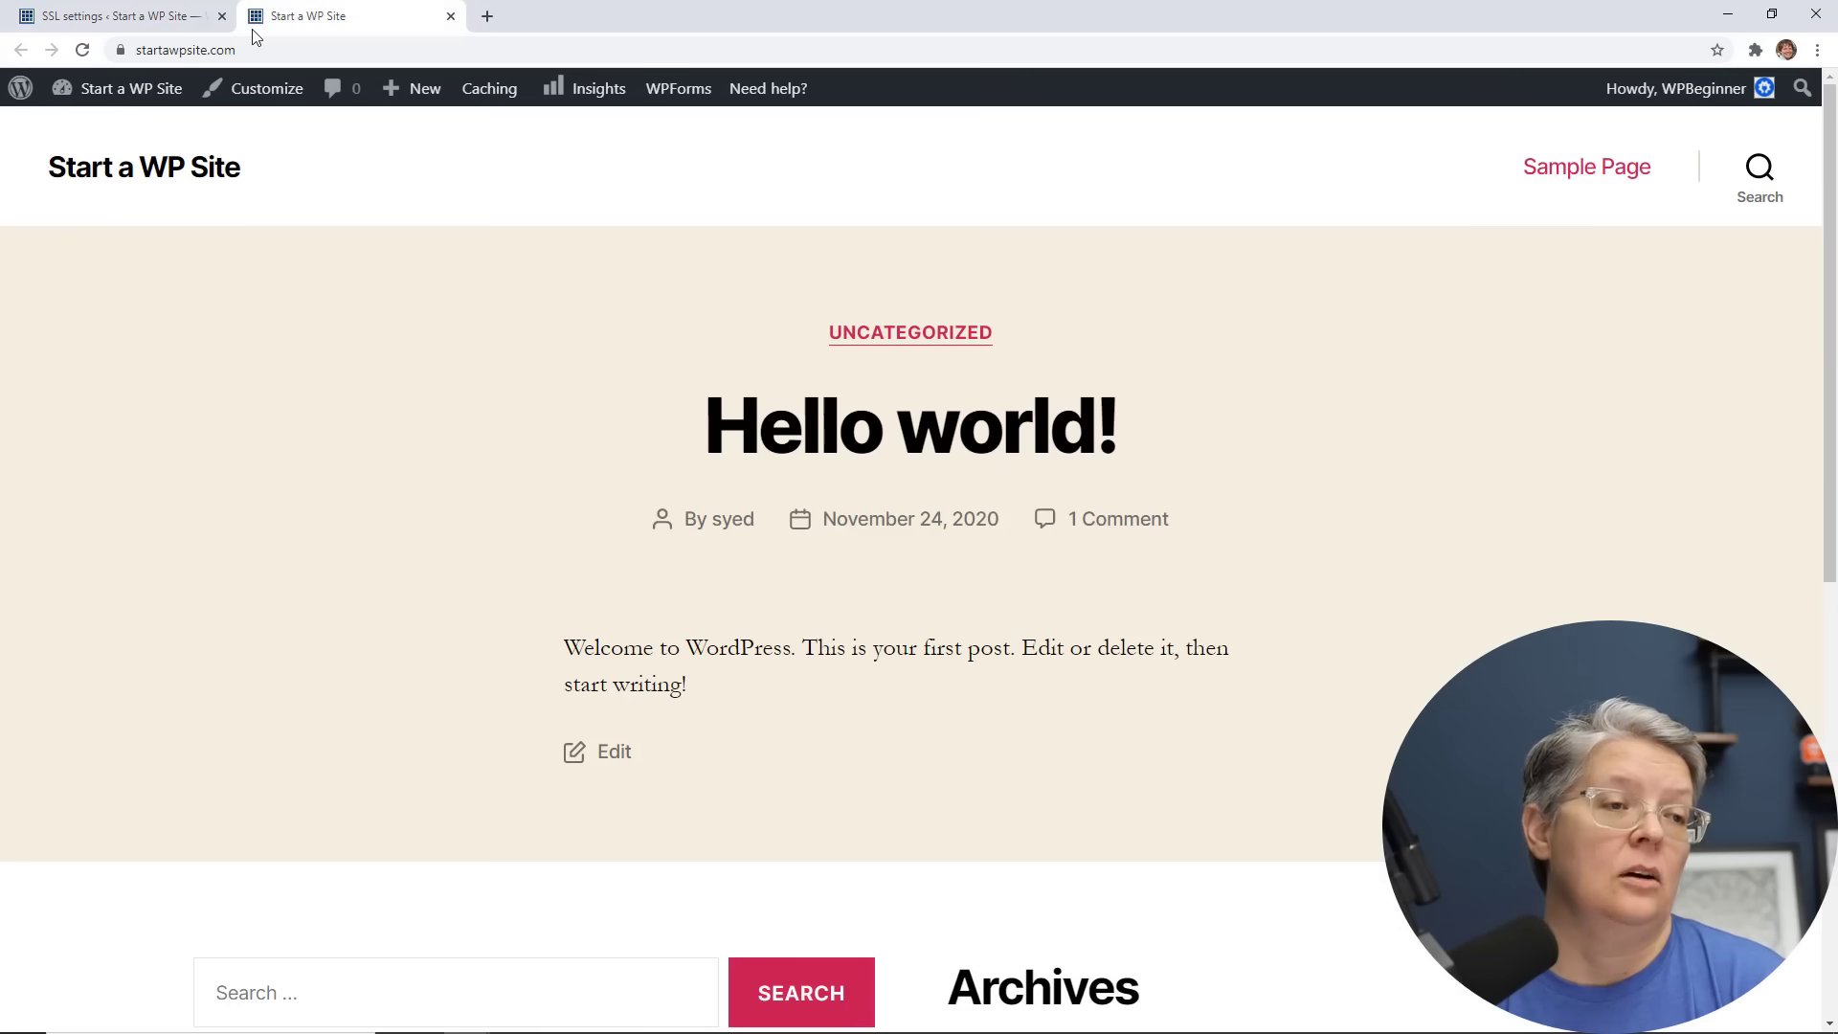
click(82, 50)
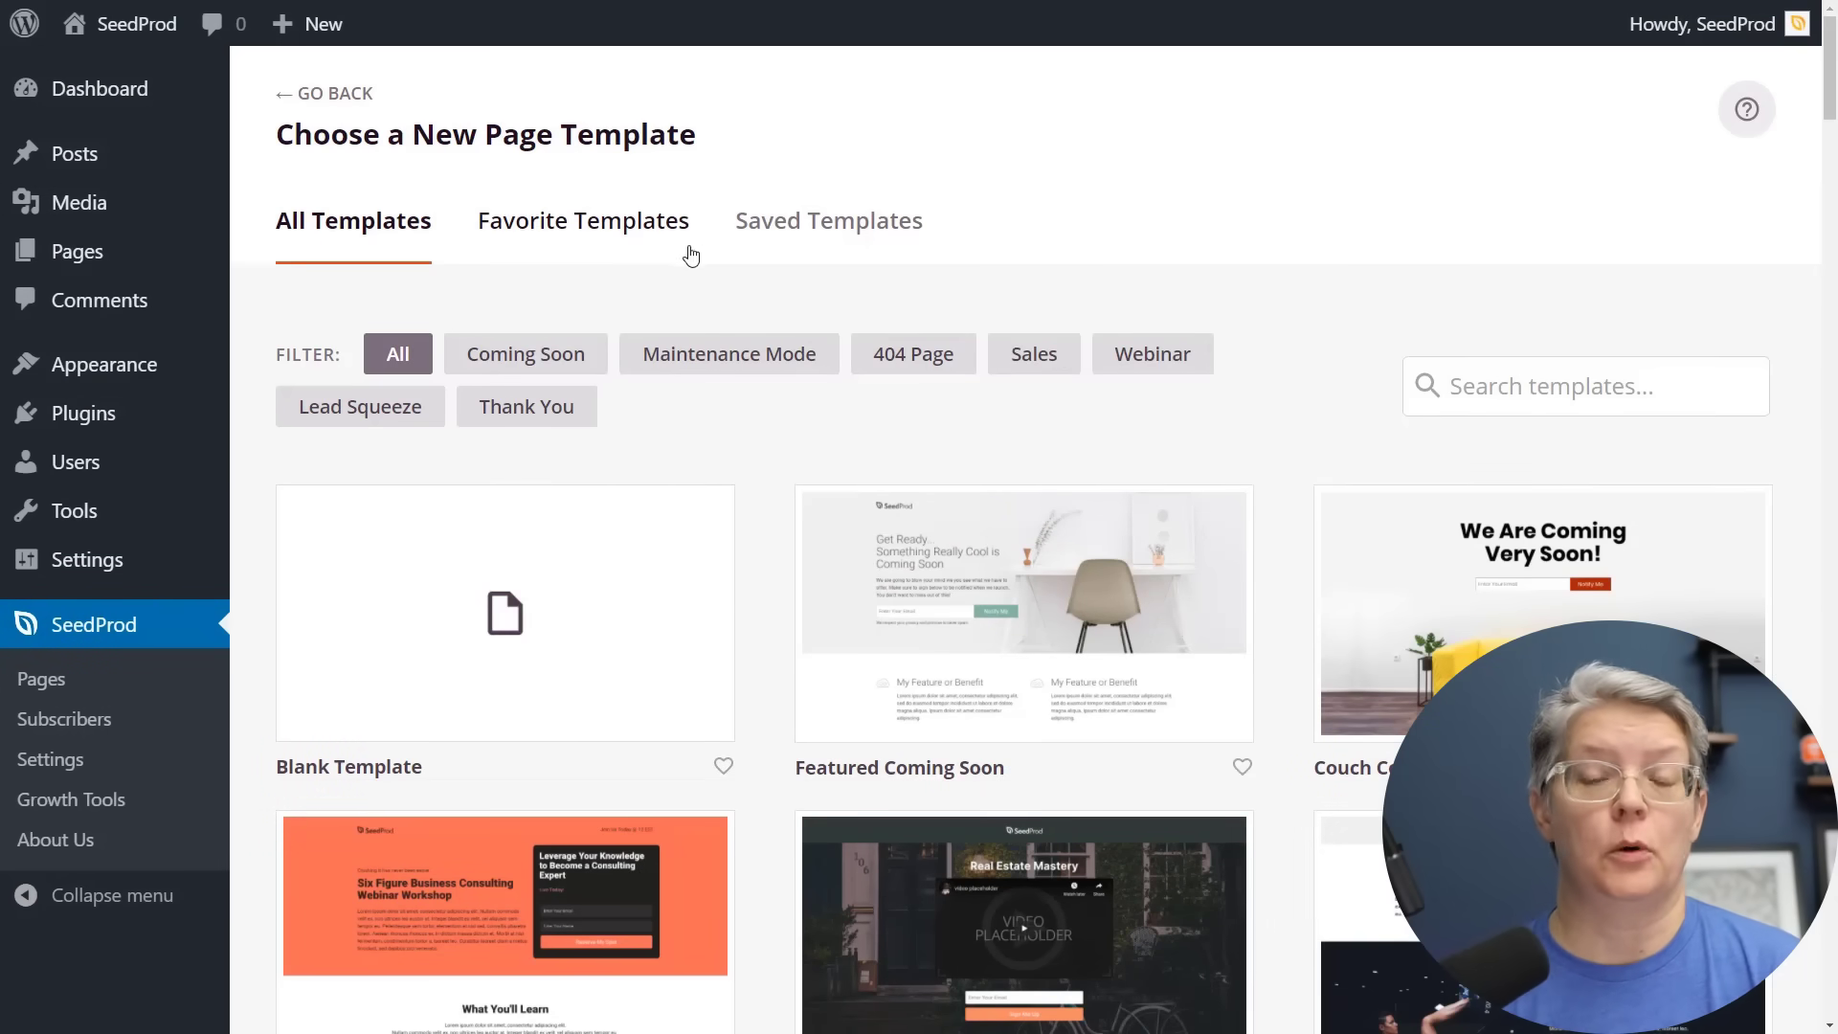
Start a page from the Sales template Course Sales Page and add a video block.
click(1028, 357)
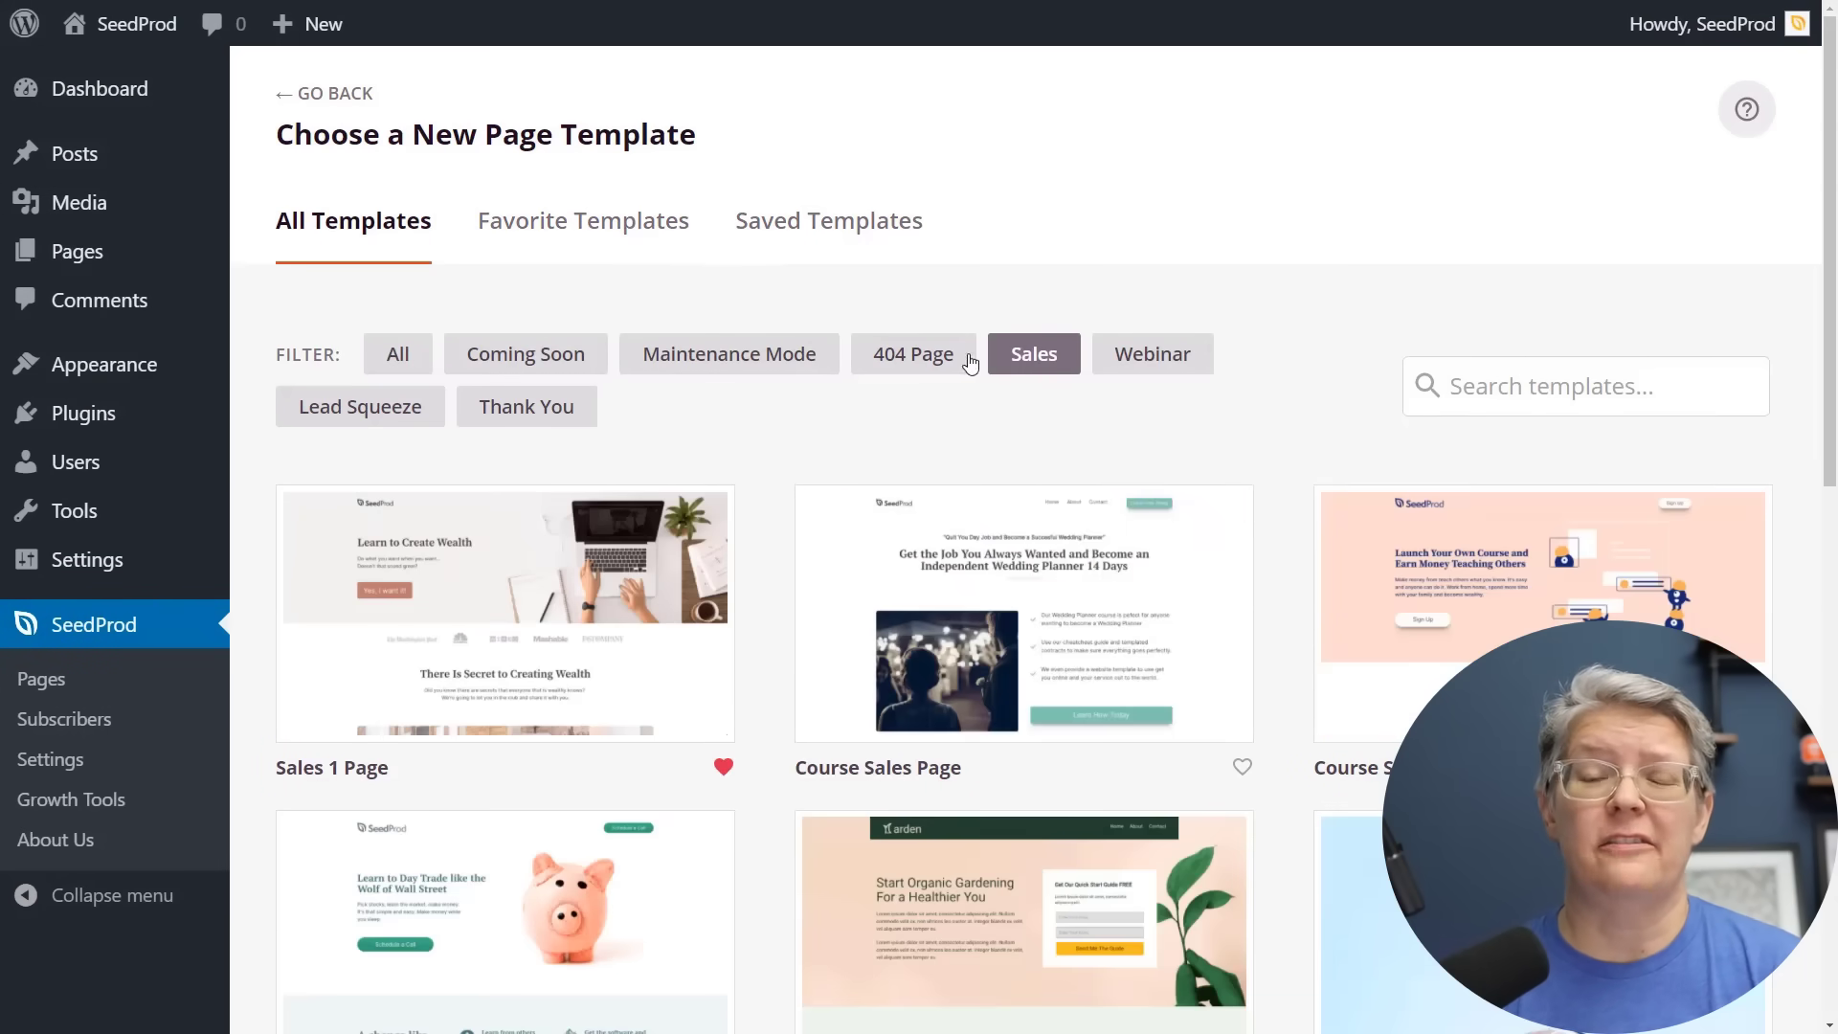
click(991, 614)
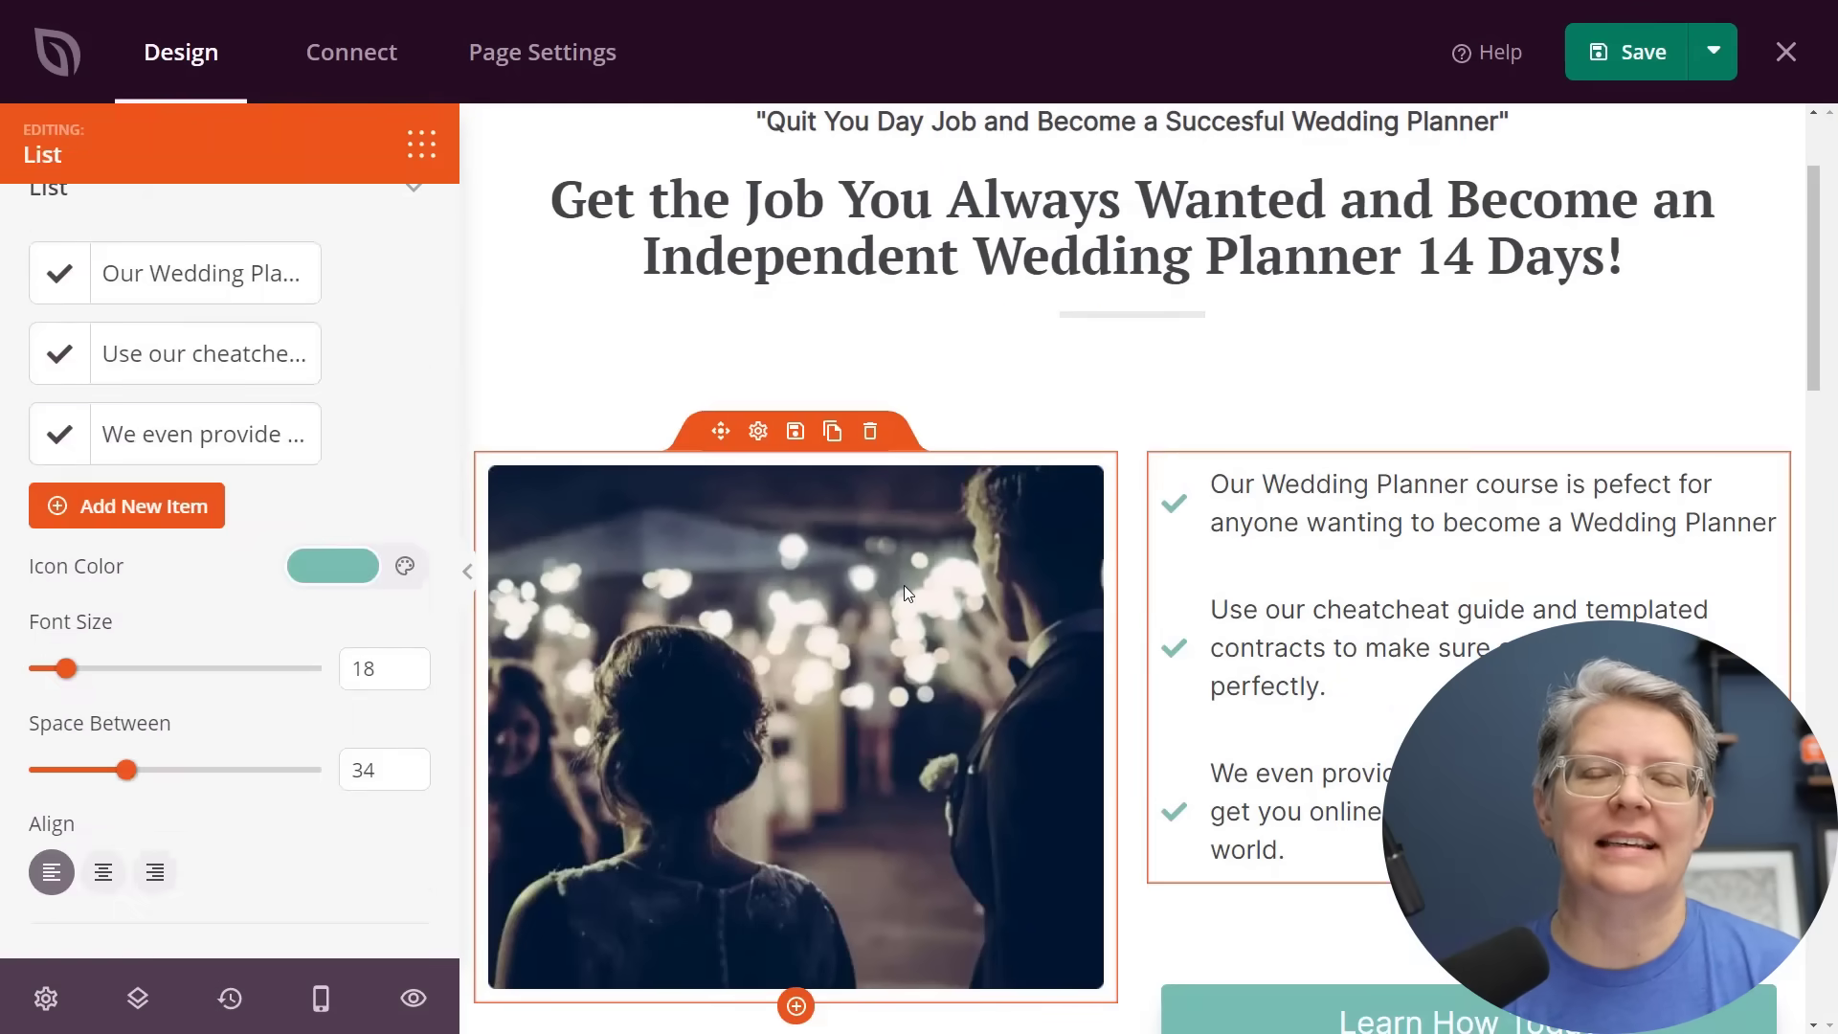
click(904, 585)
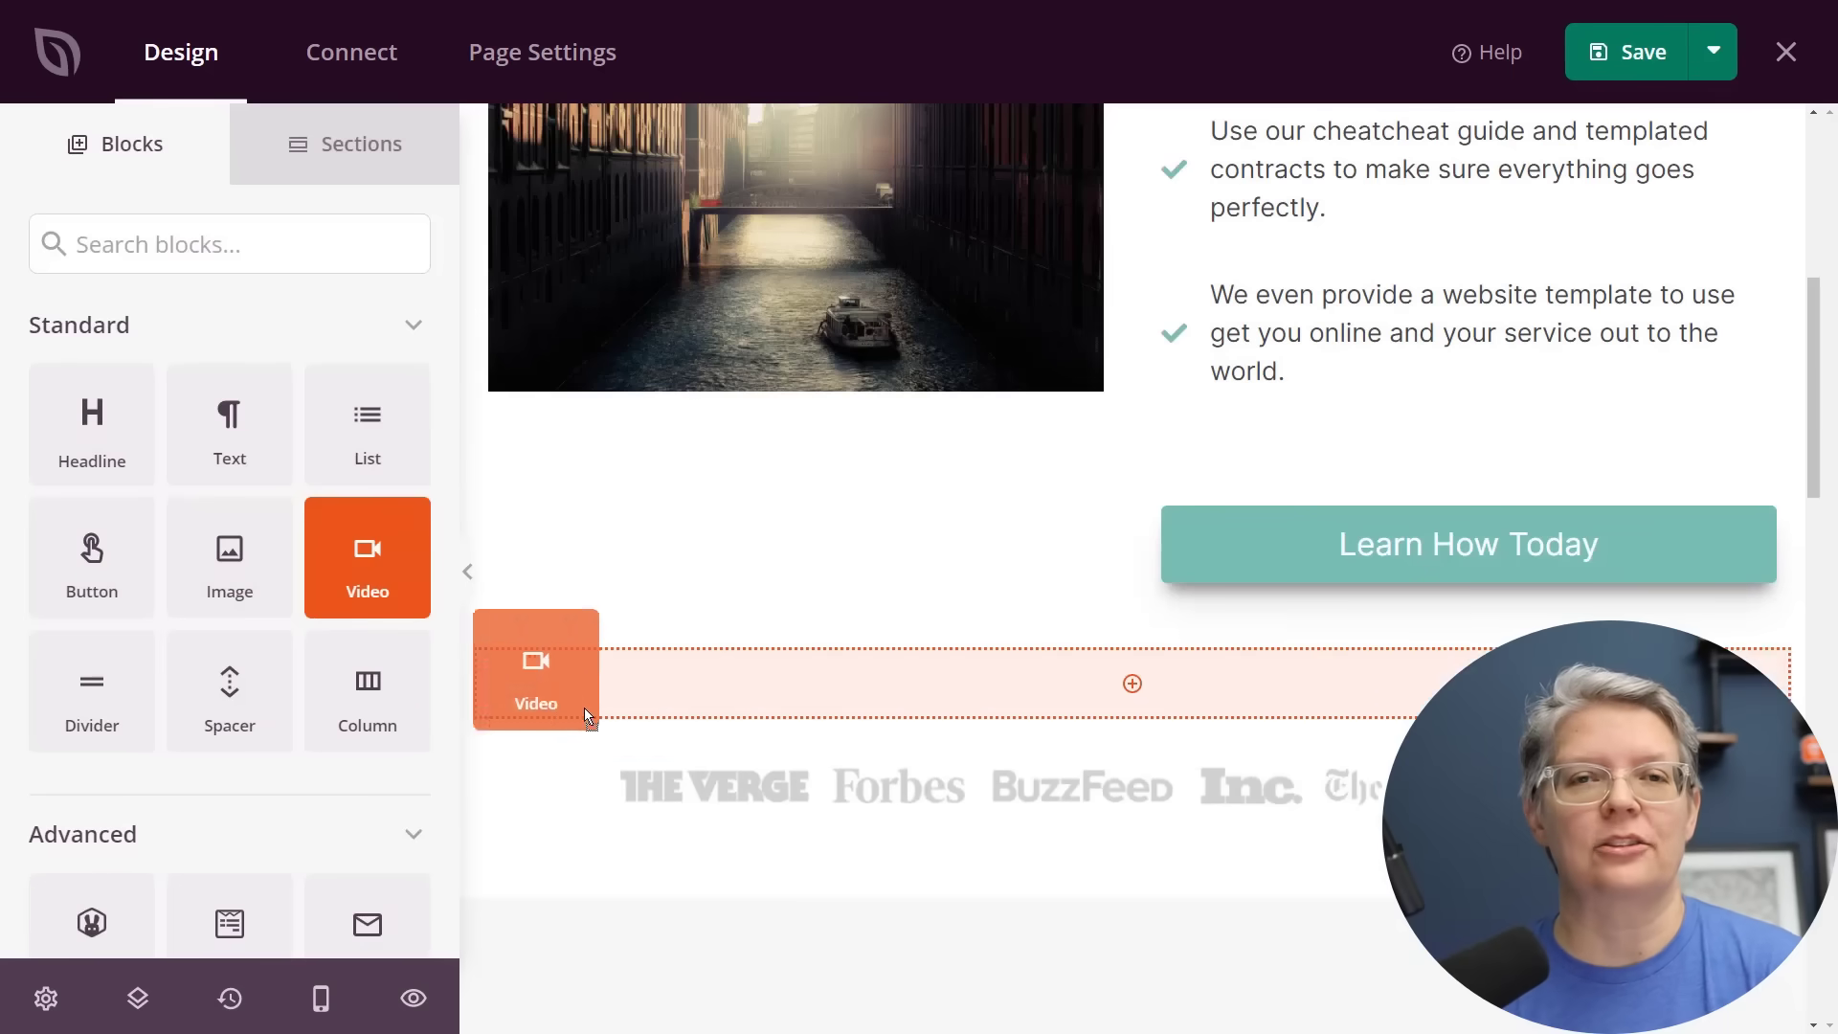
drag(585, 708, 786, 837)
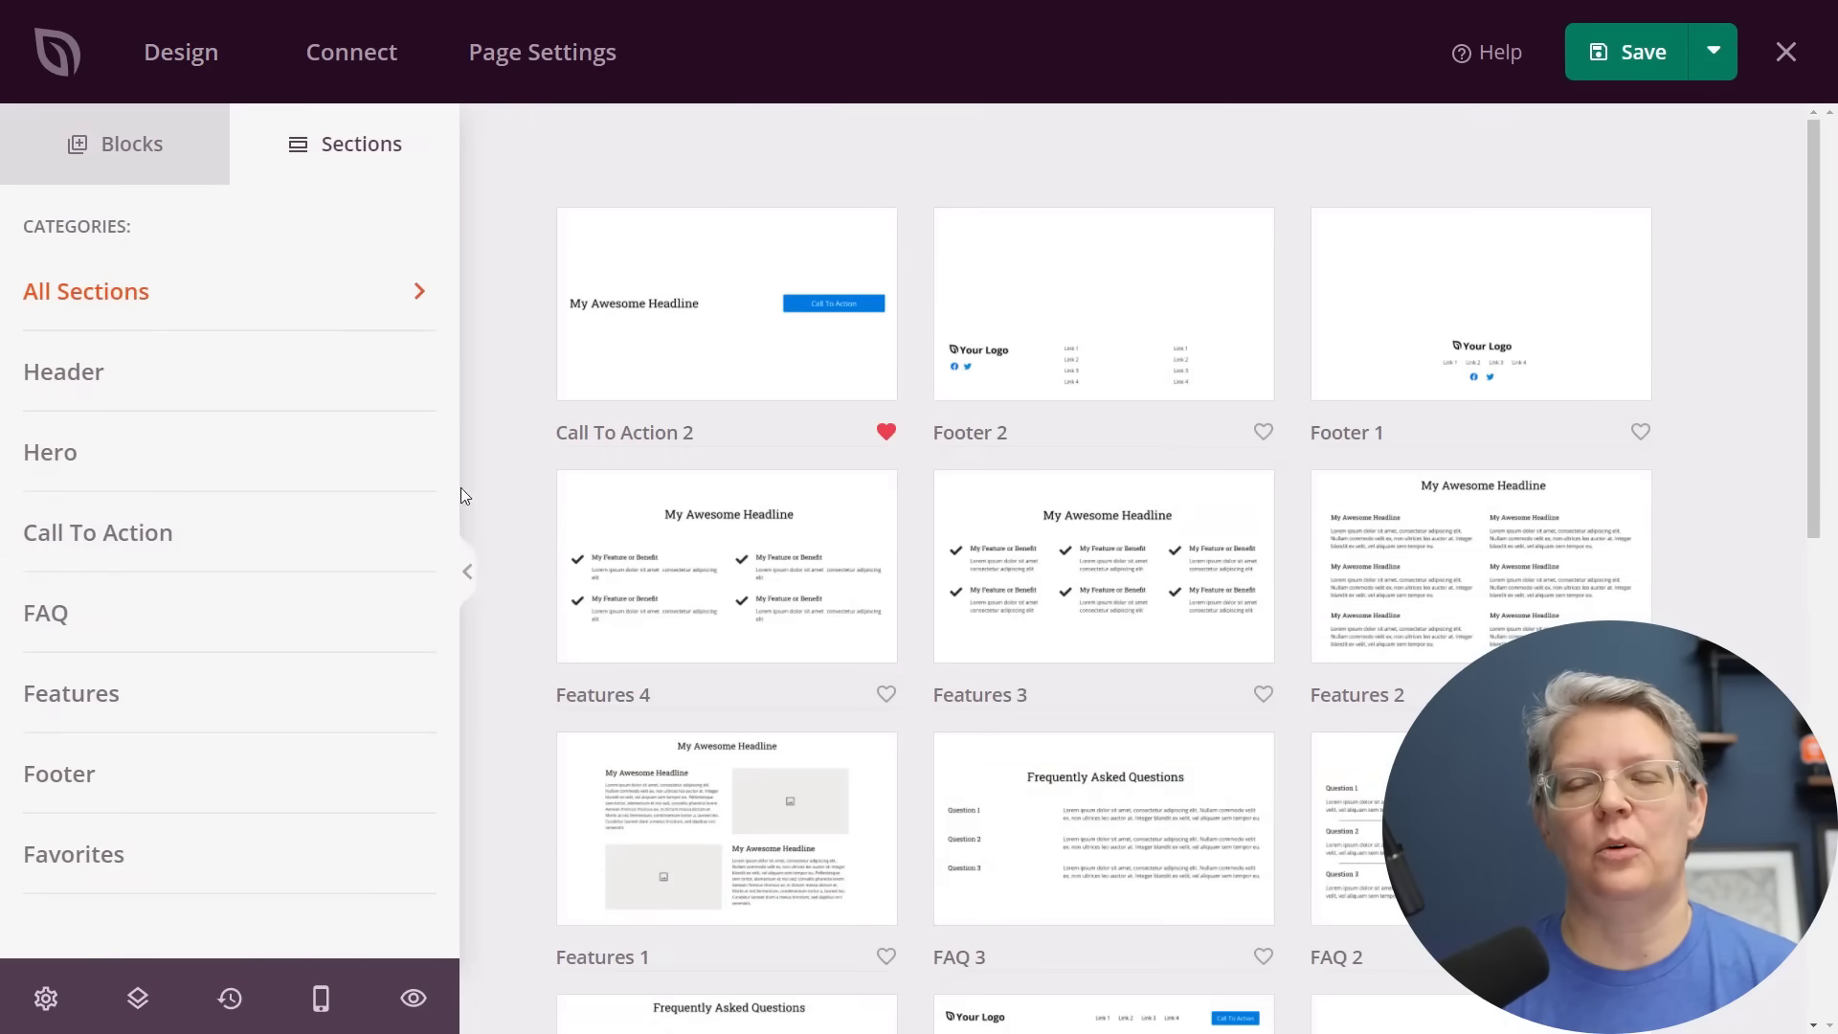
Add the FAQ 3 section, retitle Question 1 'Is It Right For Me?', and save.
click(1063, 829)
triple_click(645, 471)
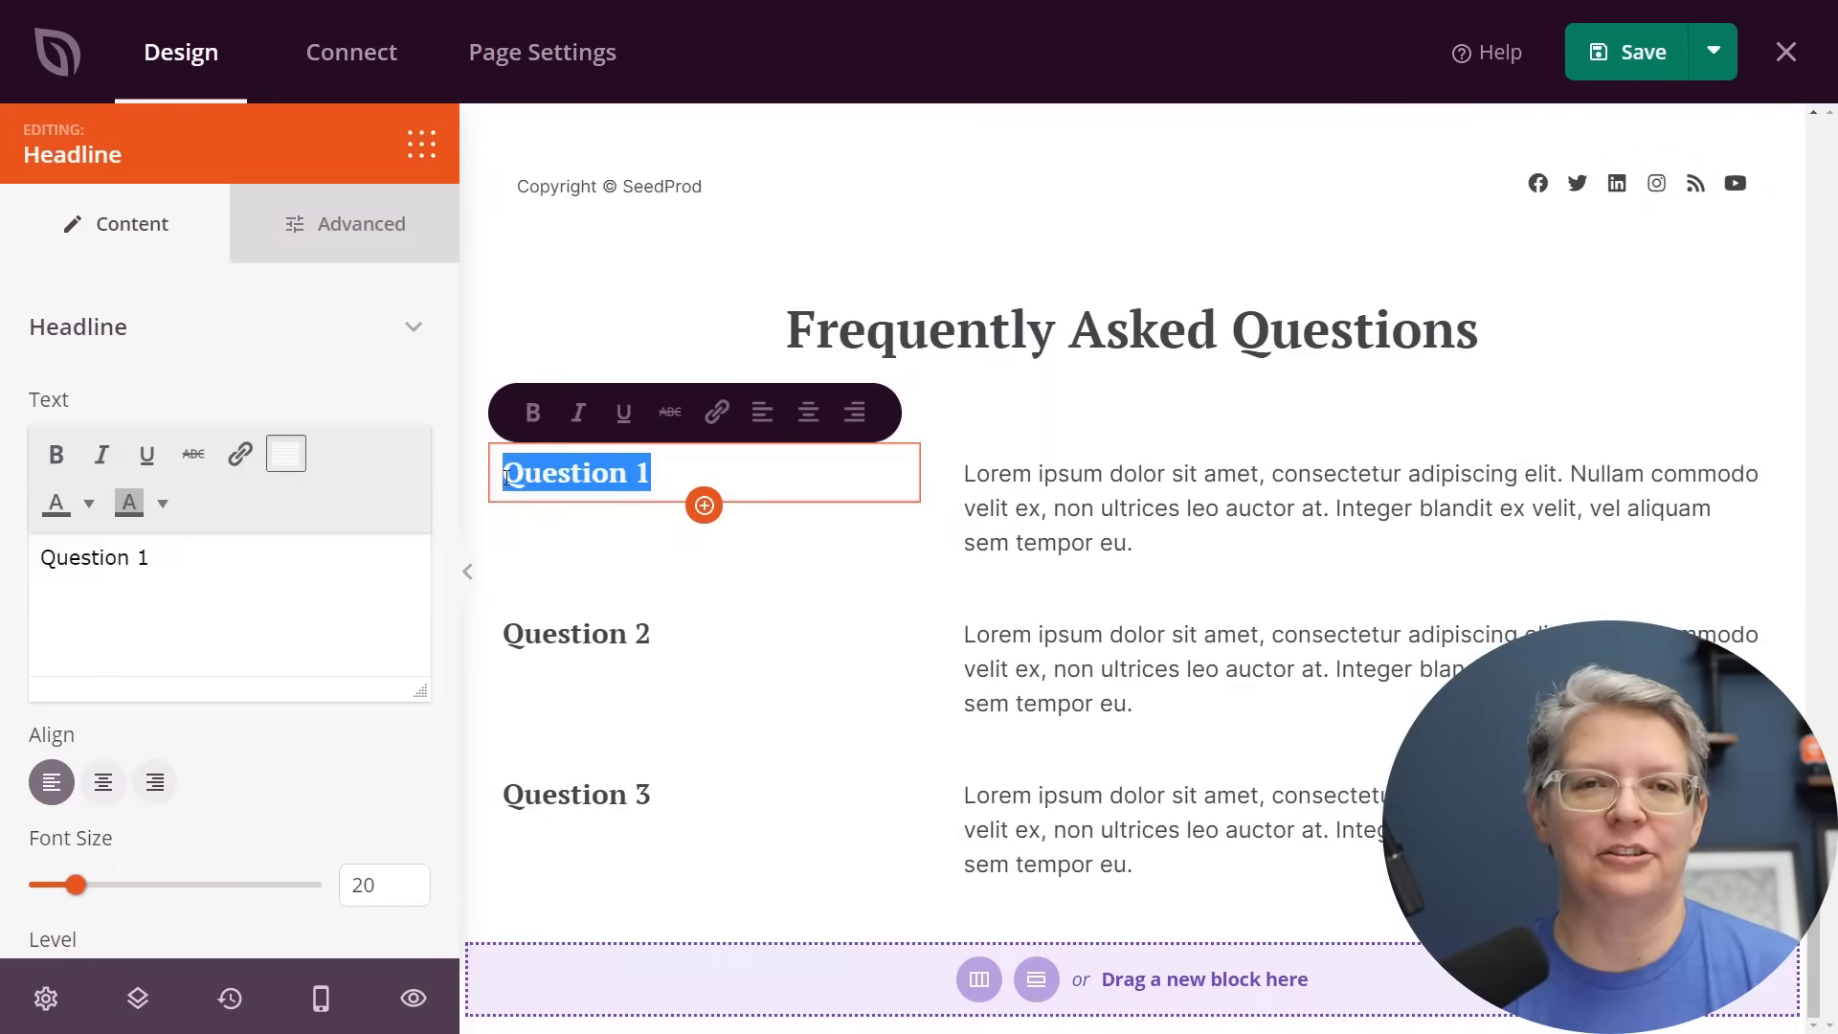
text(Is It Right For Me?)
click(992, 523)
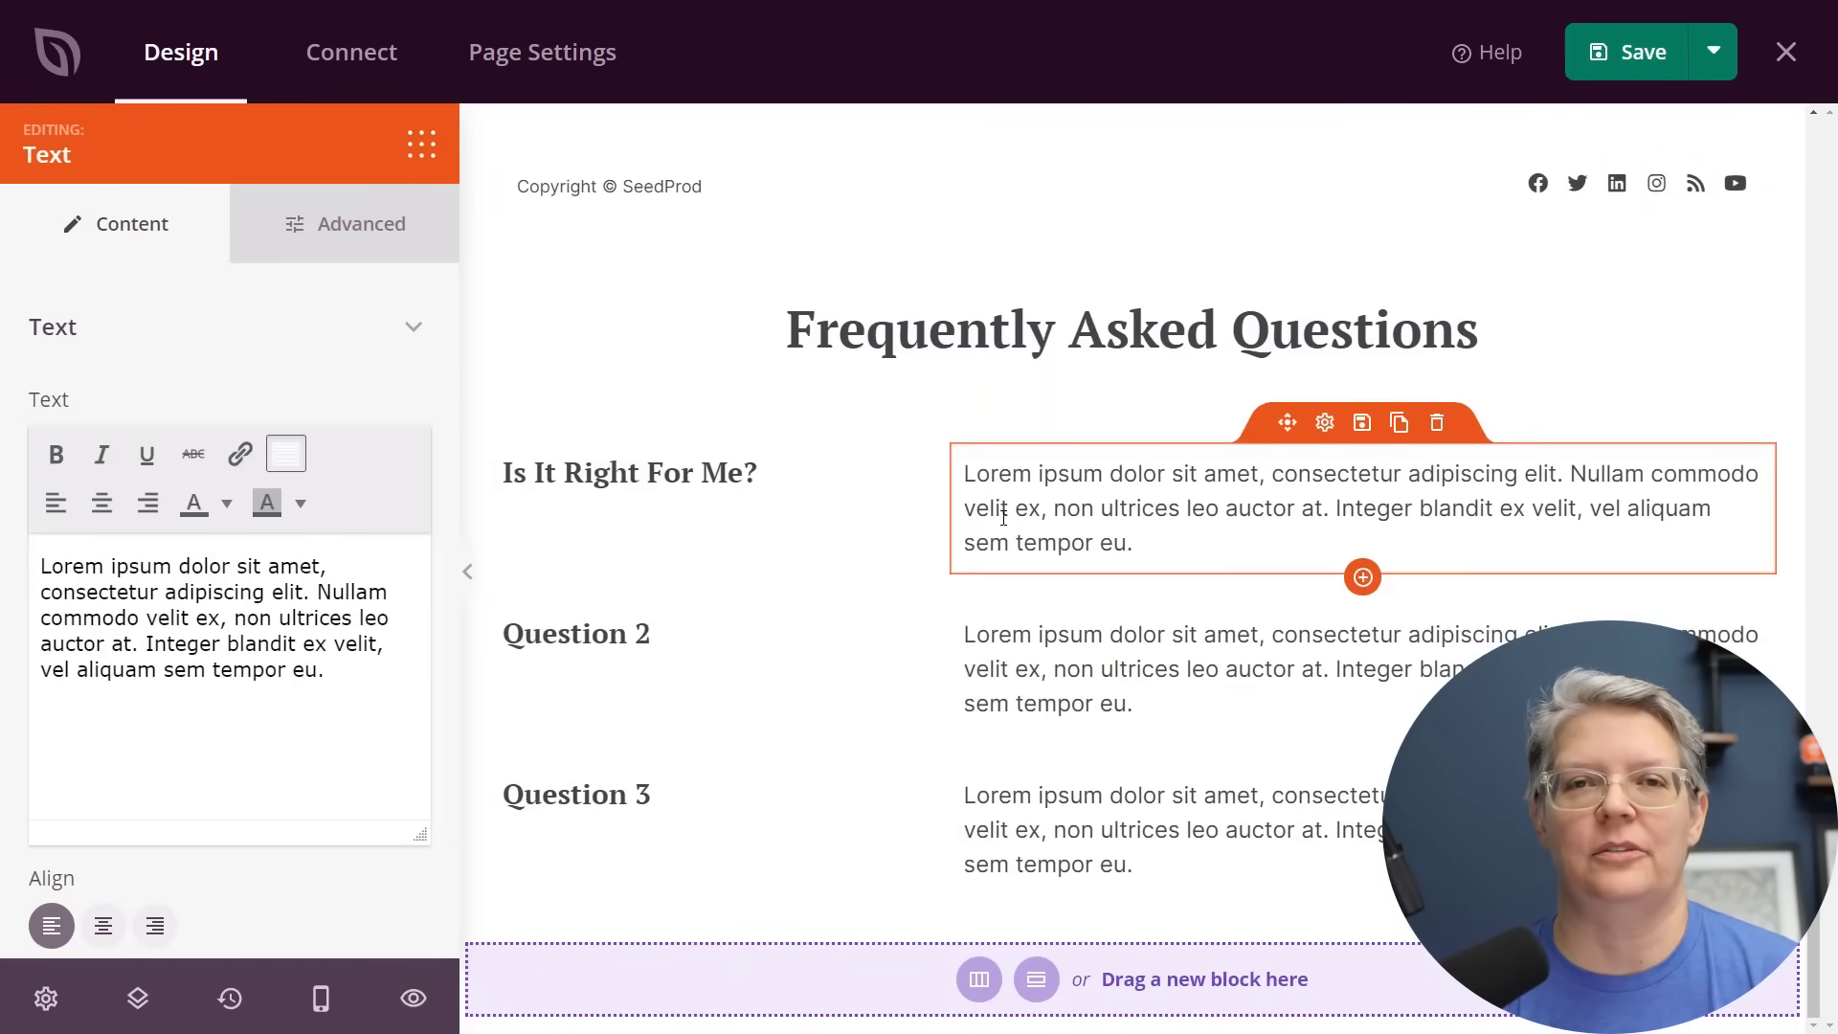
click(1622, 52)
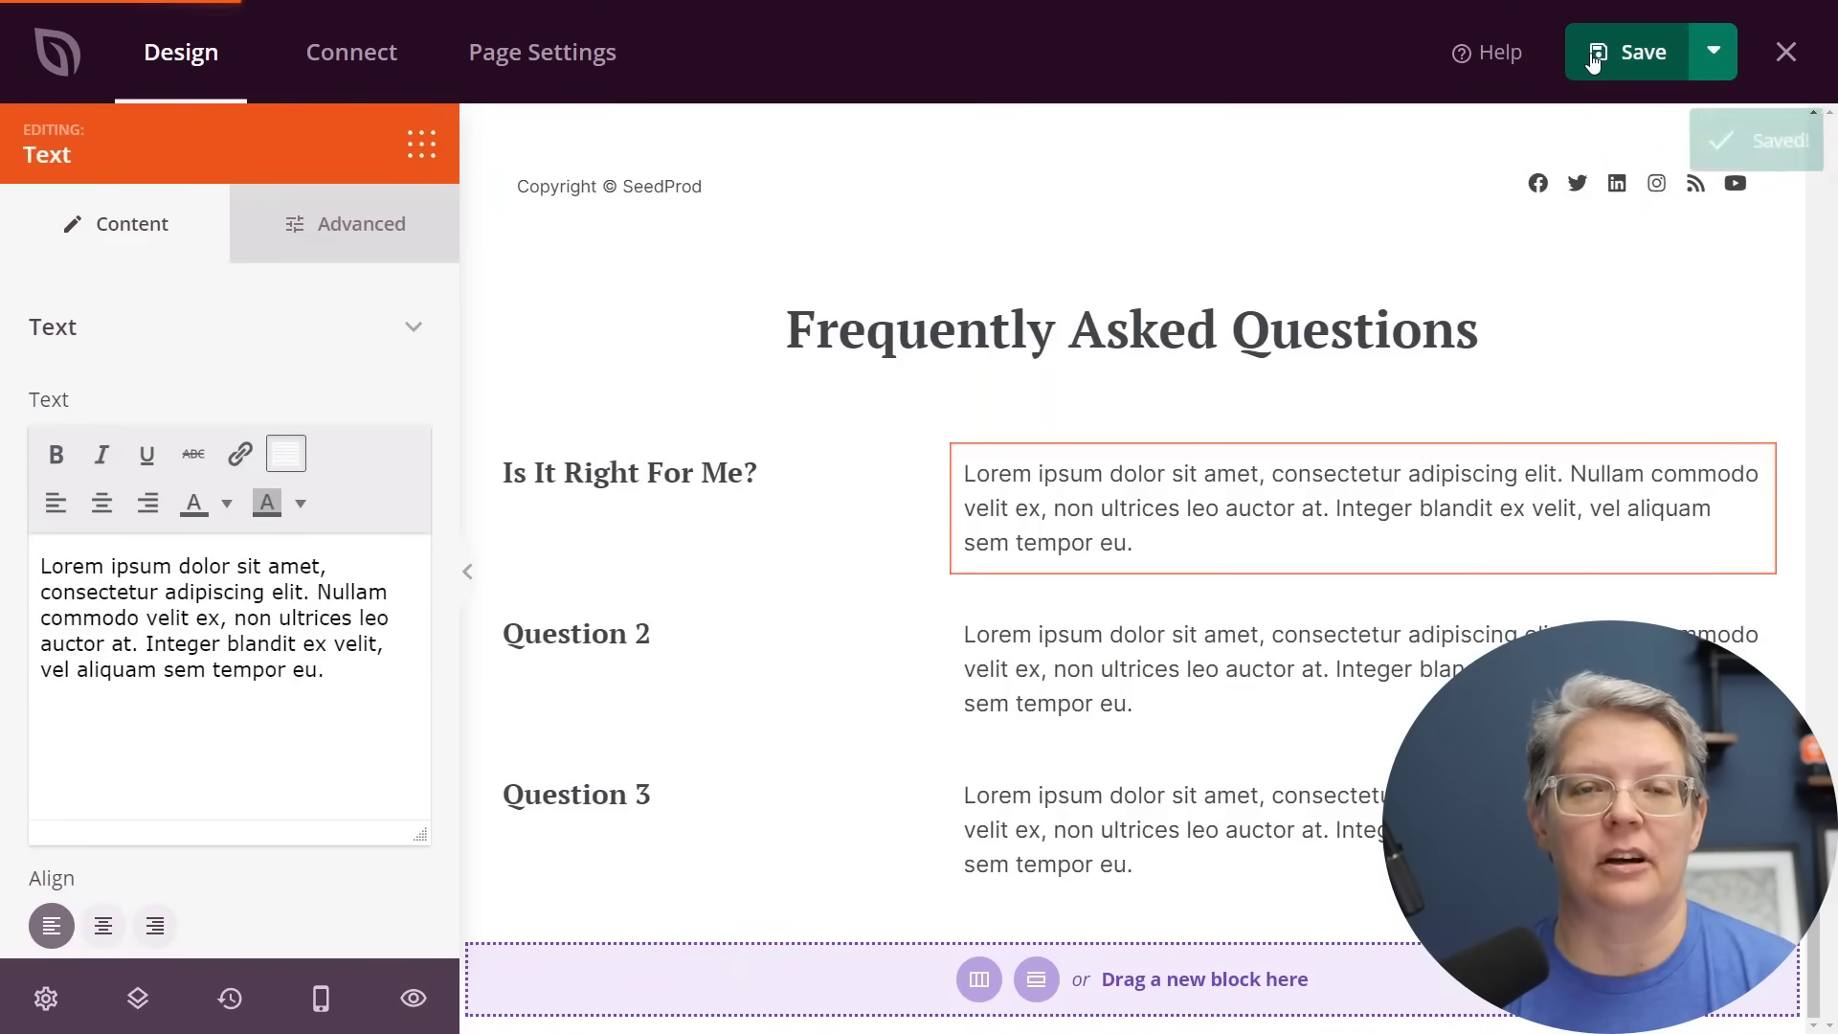